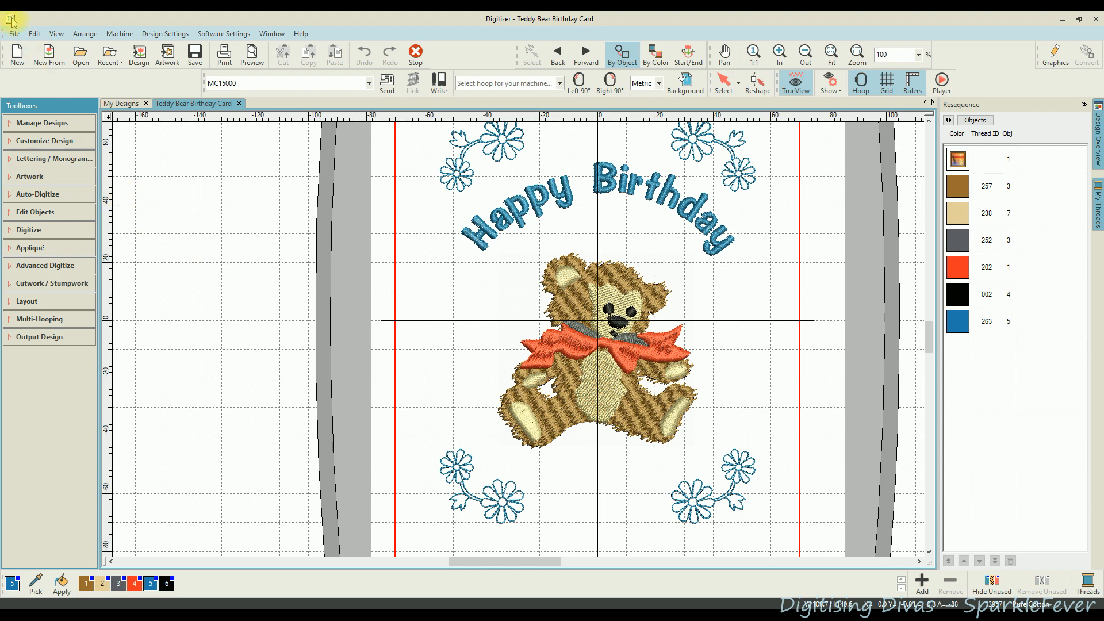
# Step: Create a new blank design and return to the Teddy Bear Birthday Card design
pyautogui.click(17, 57)
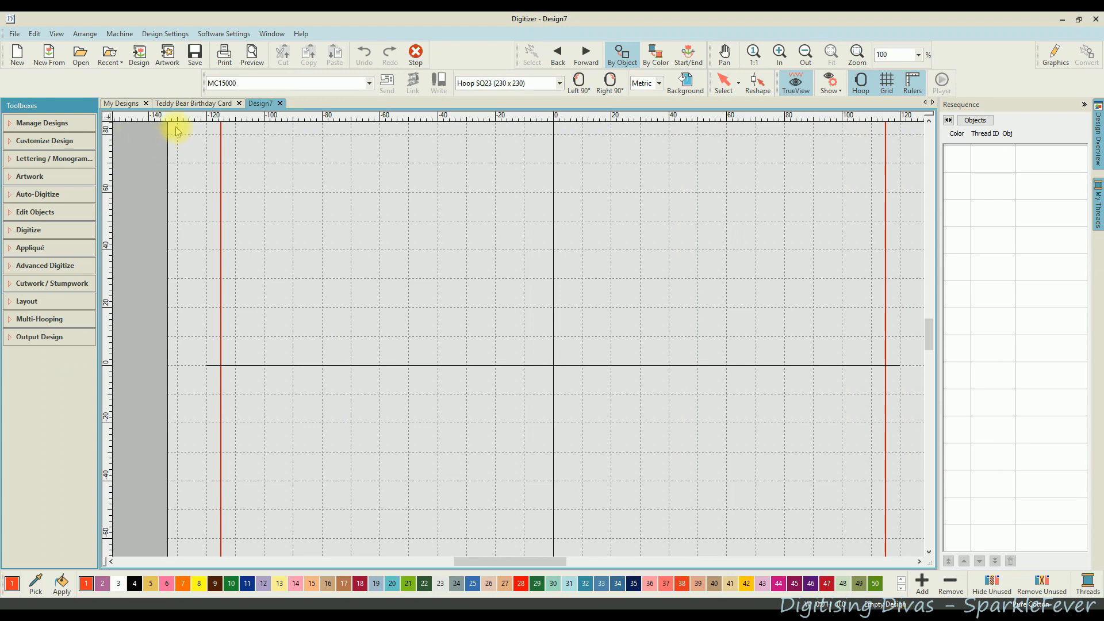
pyautogui.click(178, 104)
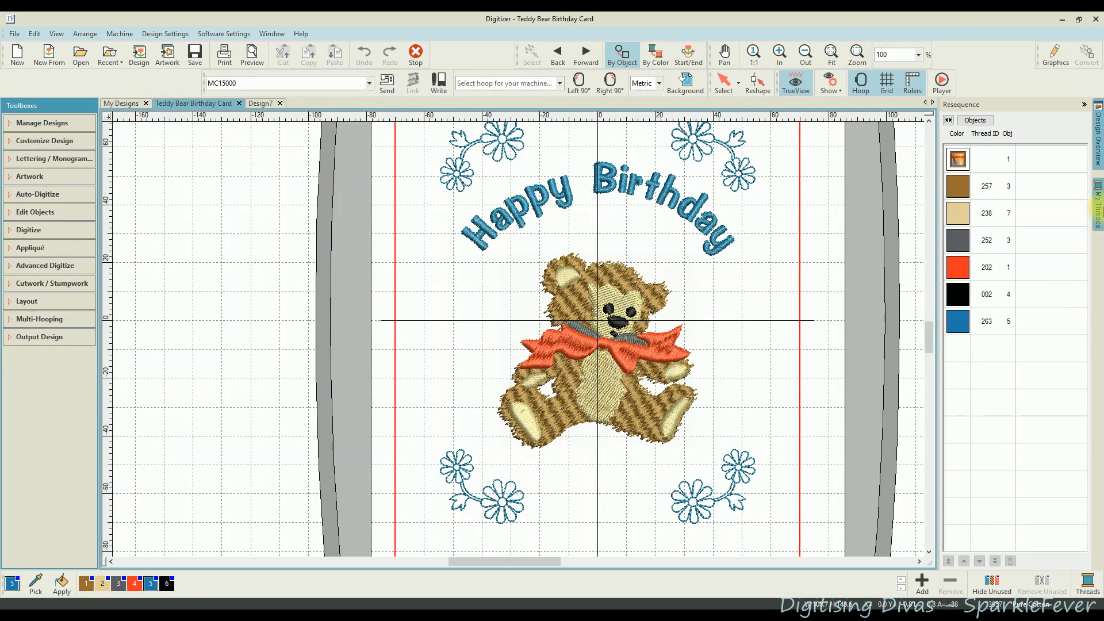
# Step: View the My Threads list and the available thread charts, leaving the chart selection as it is and hiding the list
pyautogui.click(1097, 208)
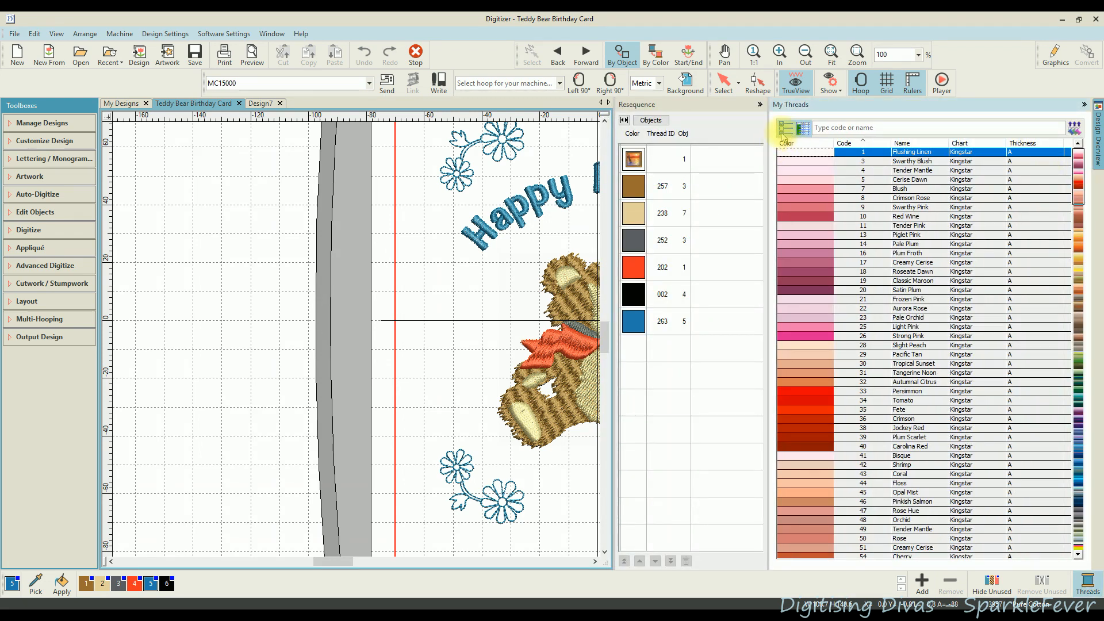
pyautogui.click(786, 129)
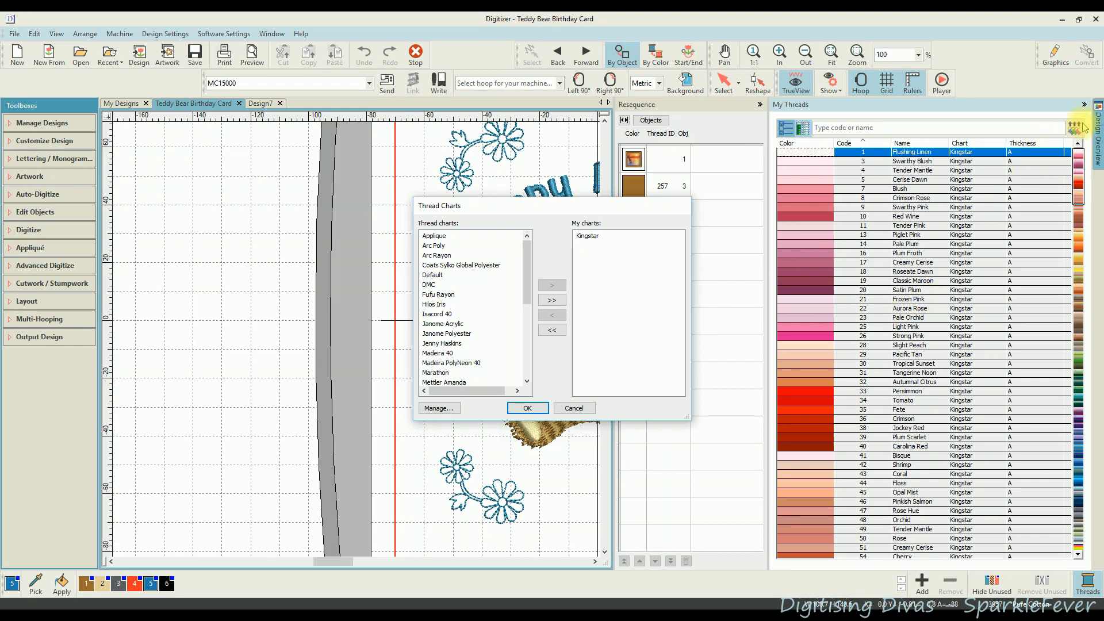
pyautogui.click(574, 408)
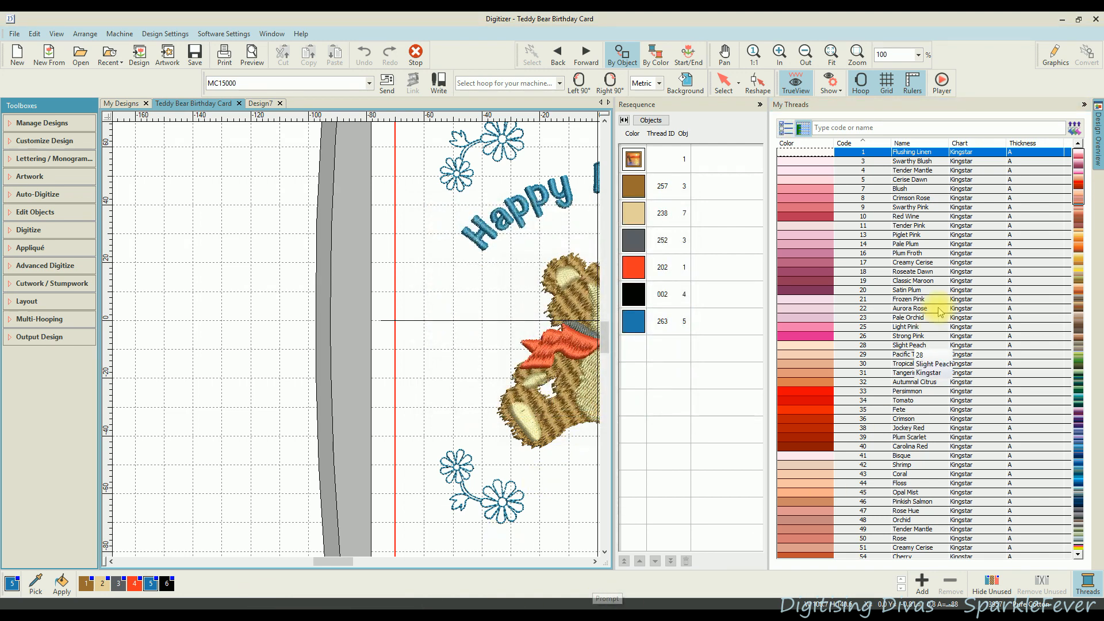
pyautogui.click(1084, 105)
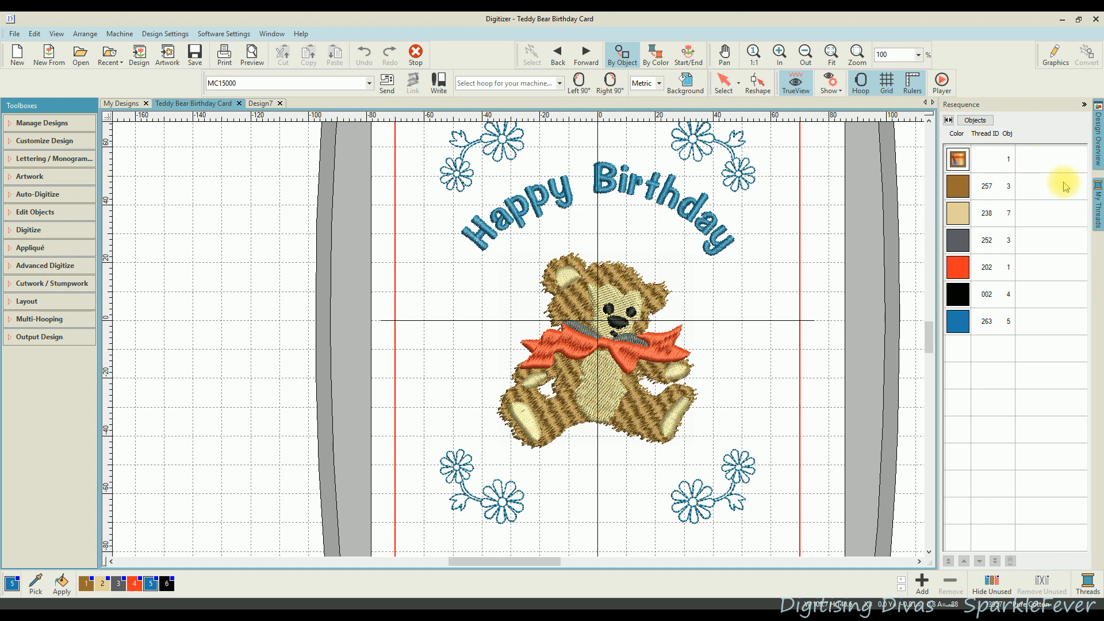
pyautogui.click(1089, 589)
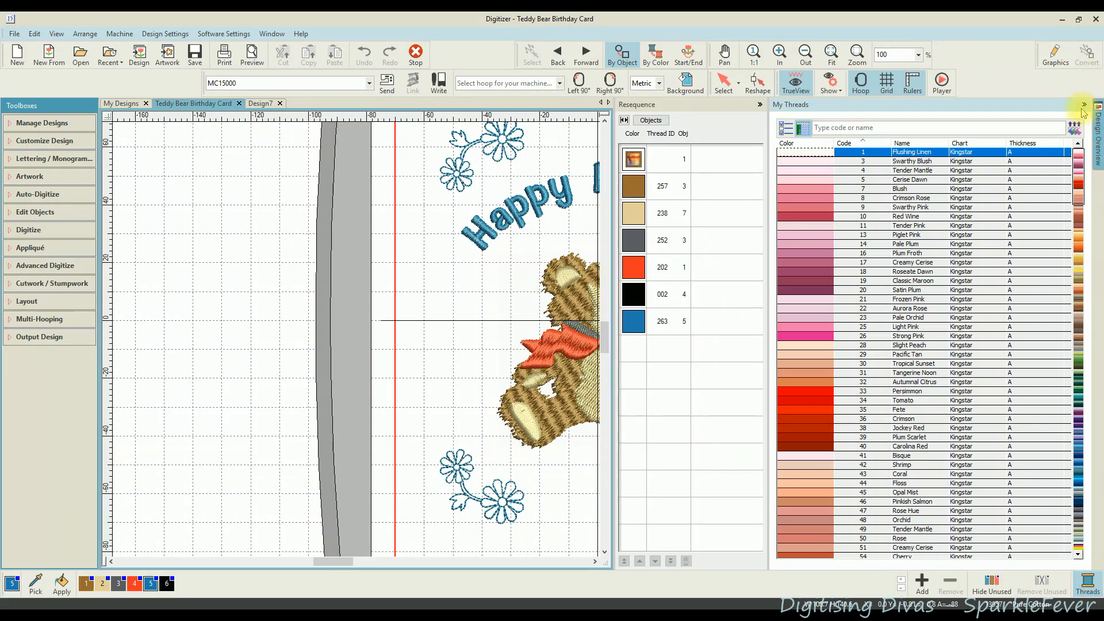
pyautogui.click(1084, 105)
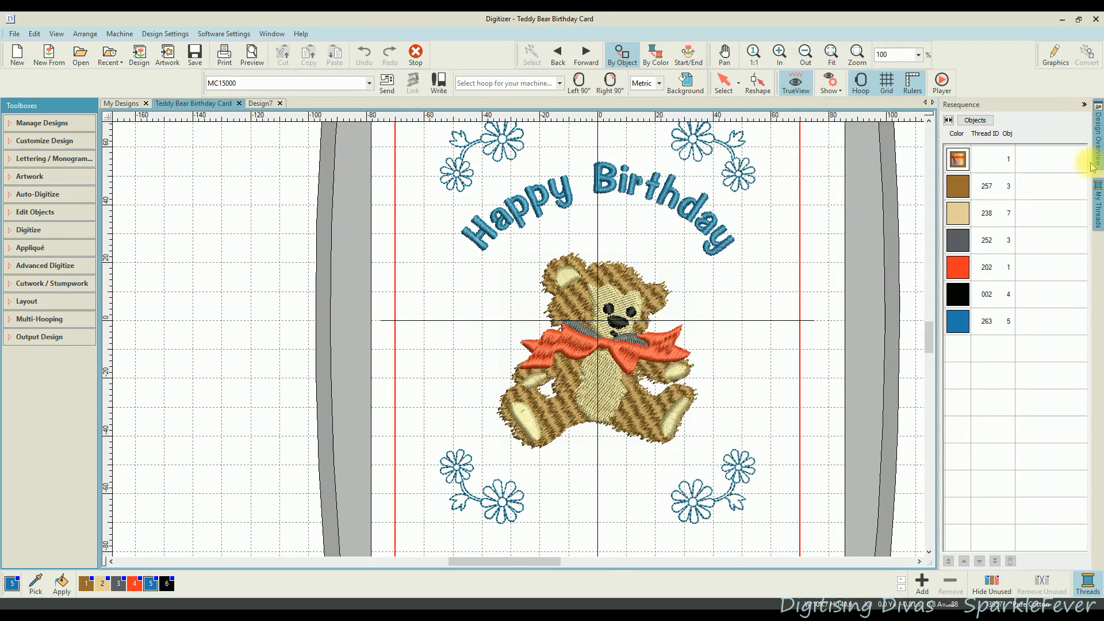
# Step: Replace the Kingstar chart with the Default thread chart in My Threads
pyautogui.click(1099, 215)
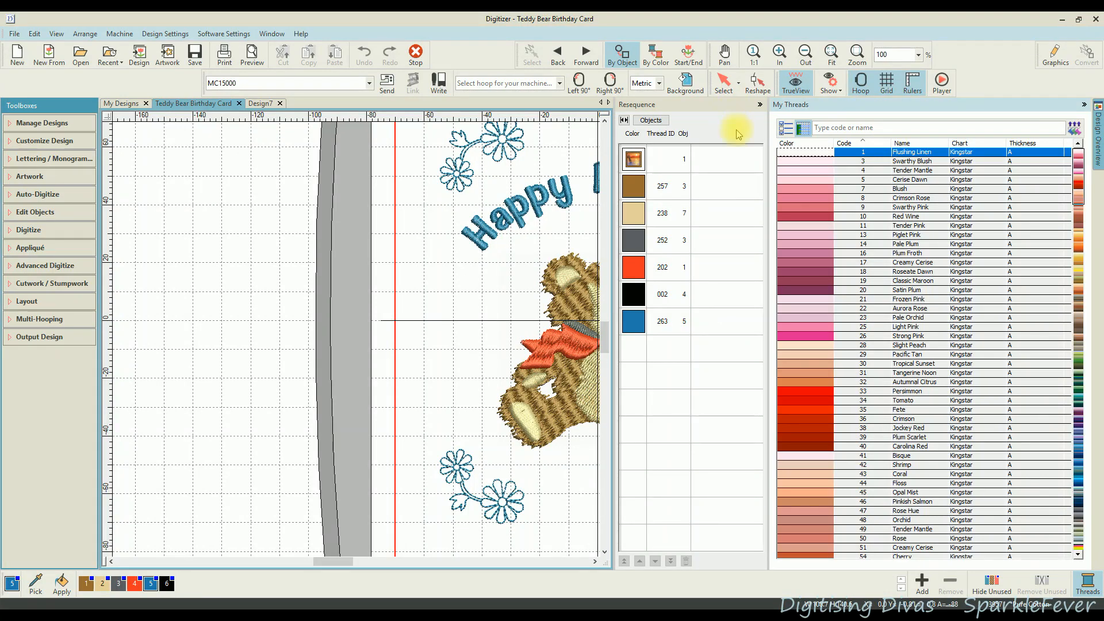
pyautogui.click(787, 129)
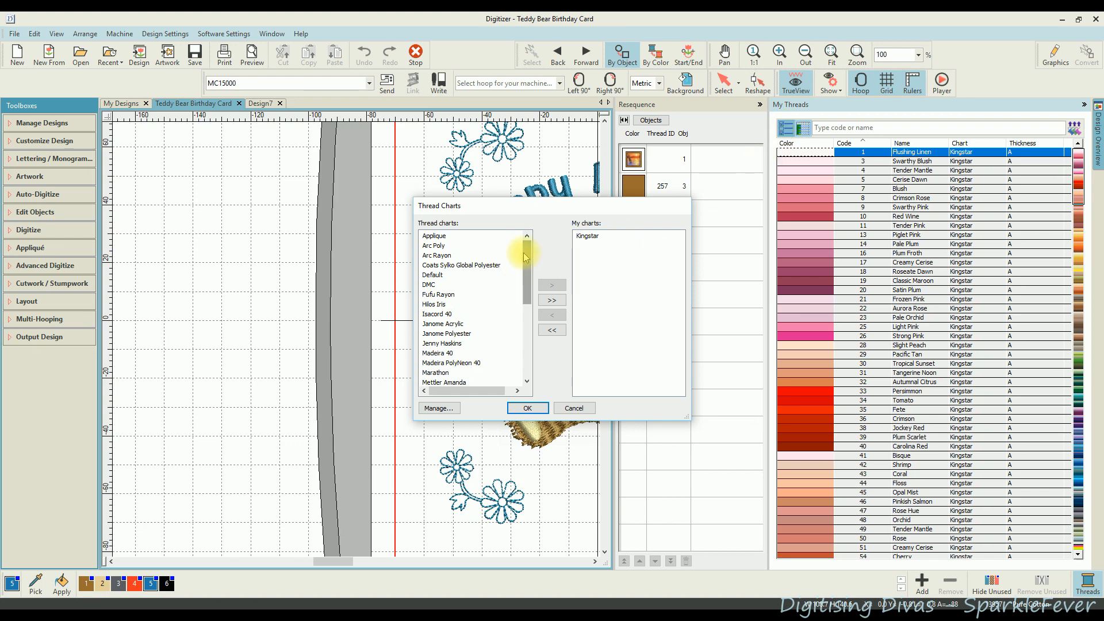
pyautogui.click(587, 237)
pyautogui.click(552, 315)
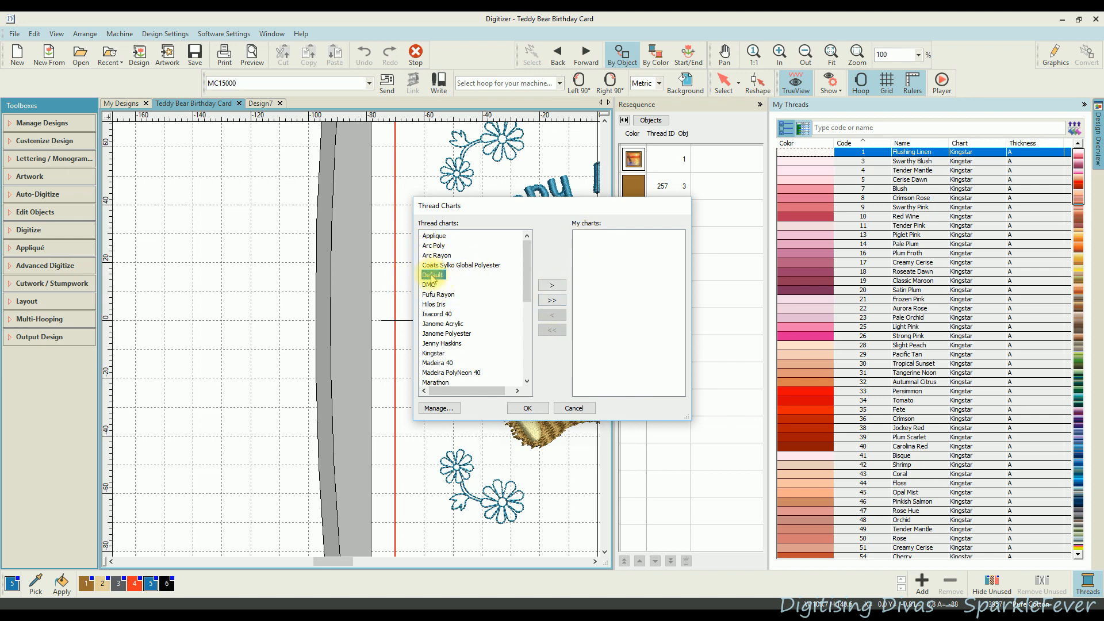
pyautogui.click(551, 285)
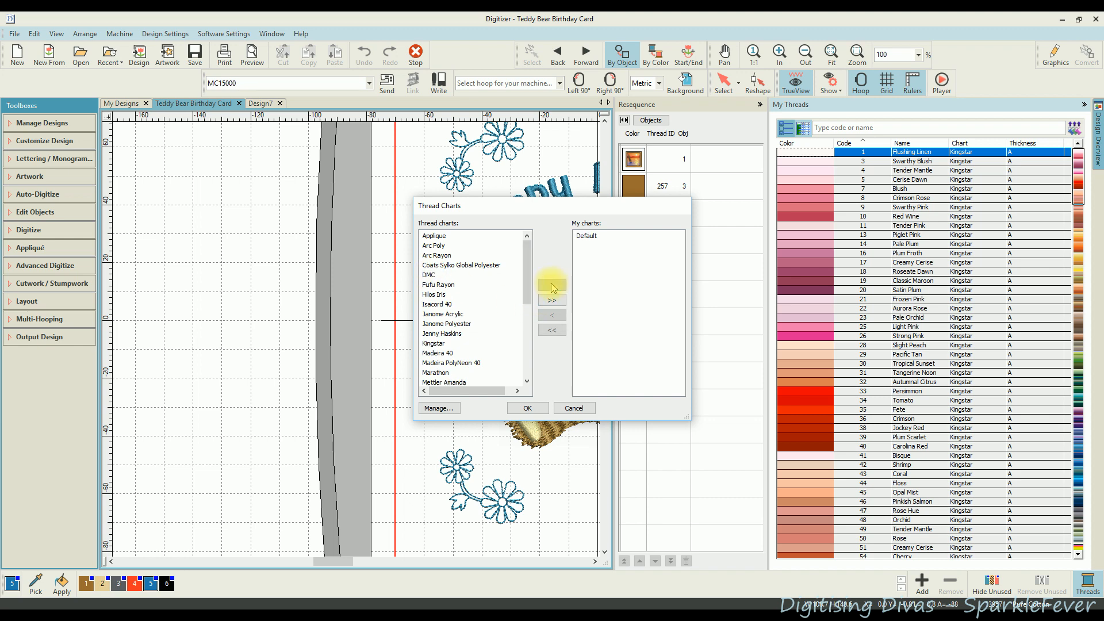
pyautogui.click(539, 409)
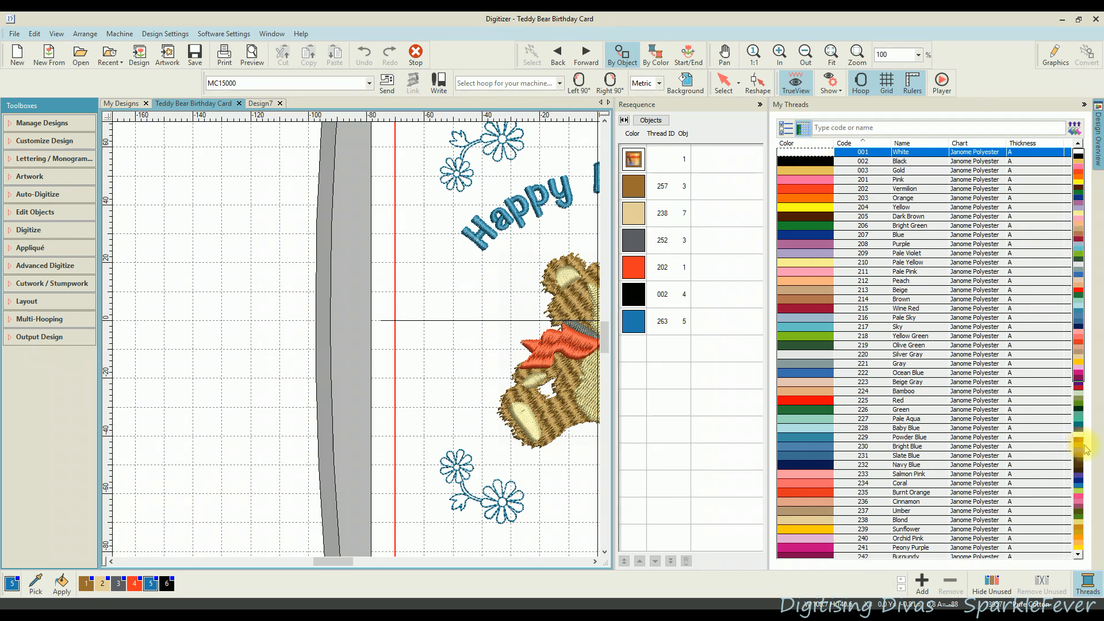
# Step: Look through the thread list and add White 001, Black 002 and Gold 003 to the design palette
pyautogui.scroll(-8, 1079, 557)
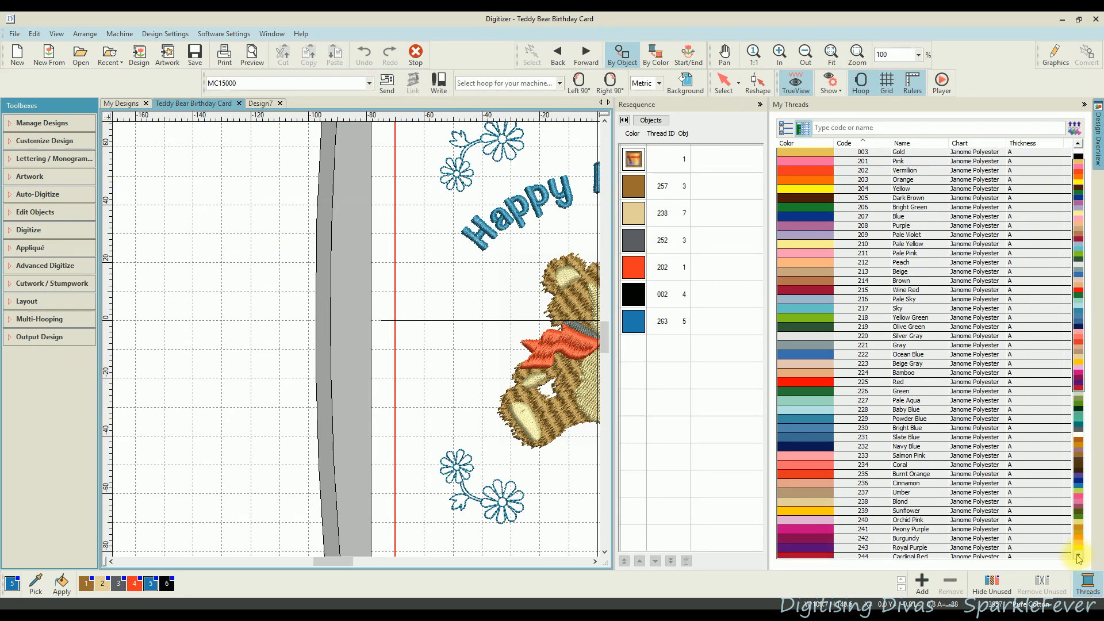
pyautogui.scroll(-3, 1079, 558)
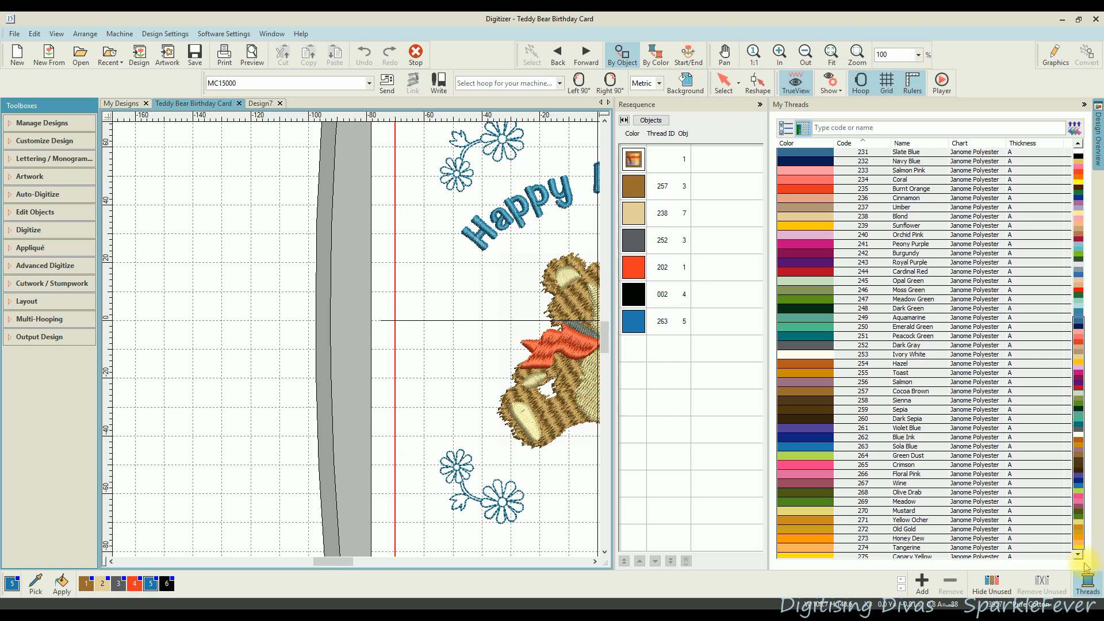
pyautogui.click(1079, 144)
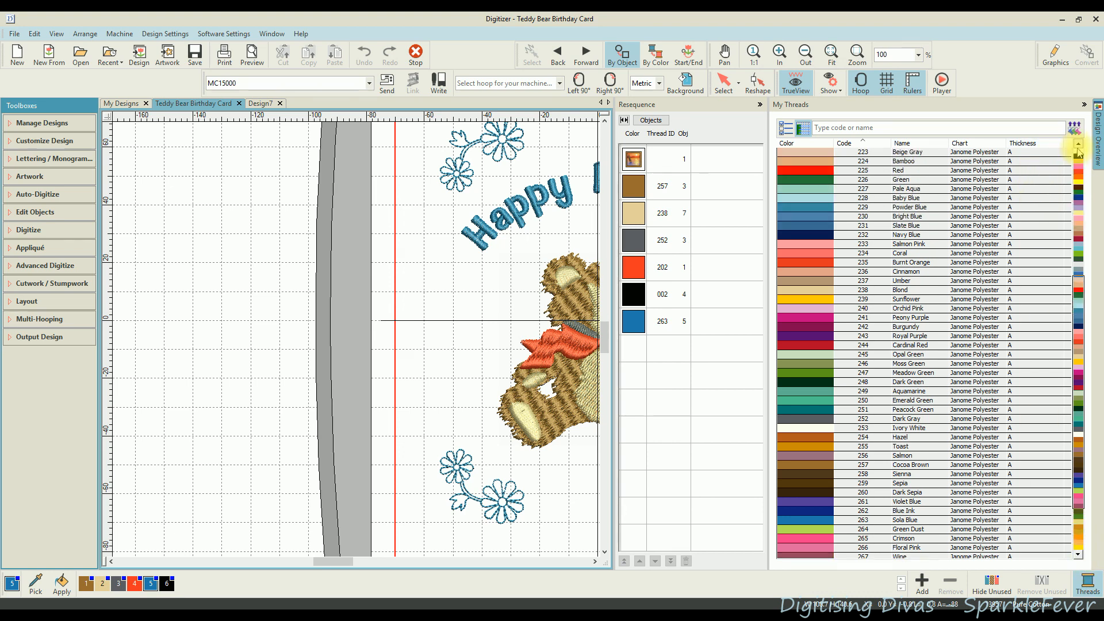
pyautogui.click(1078, 147)
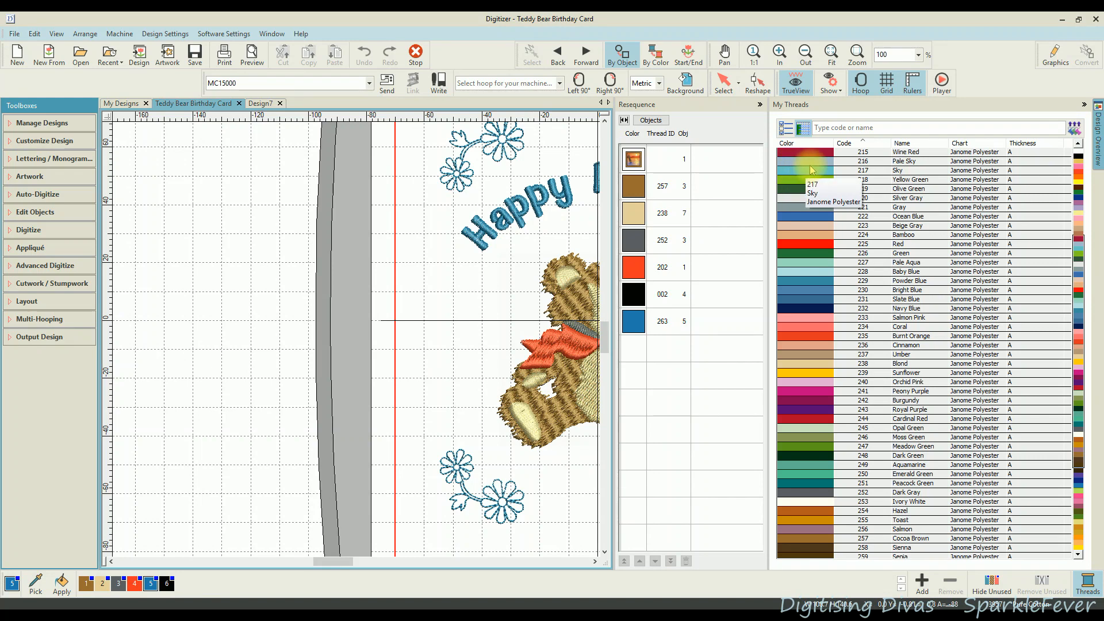
pyautogui.click(1079, 146)
pyautogui.click(1079, 147)
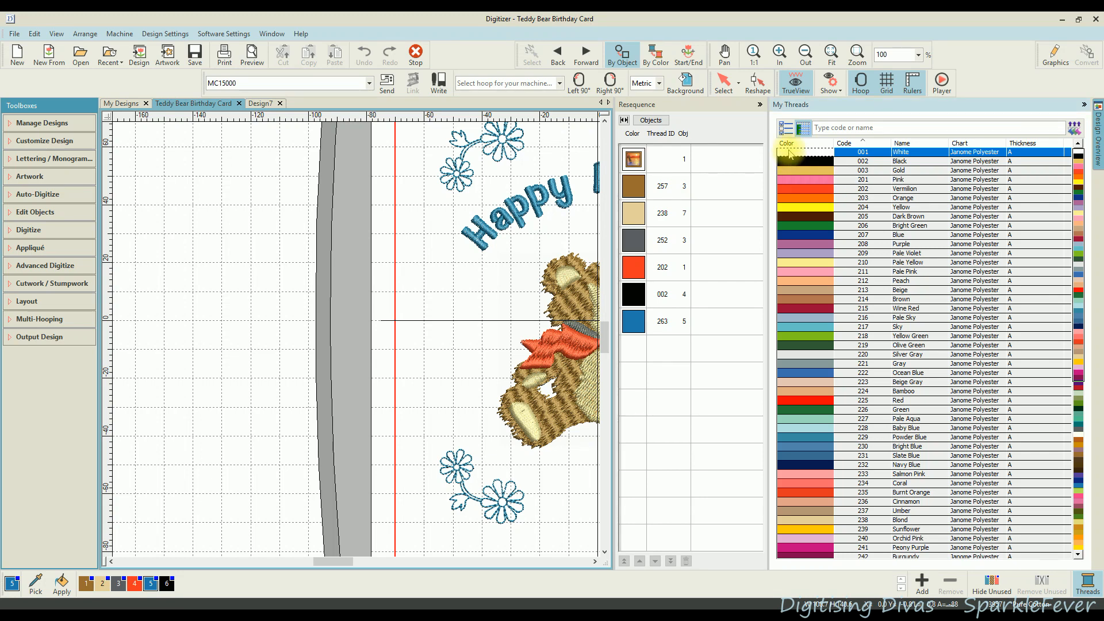
pyautogui.click(922, 582)
pyautogui.click(803, 161)
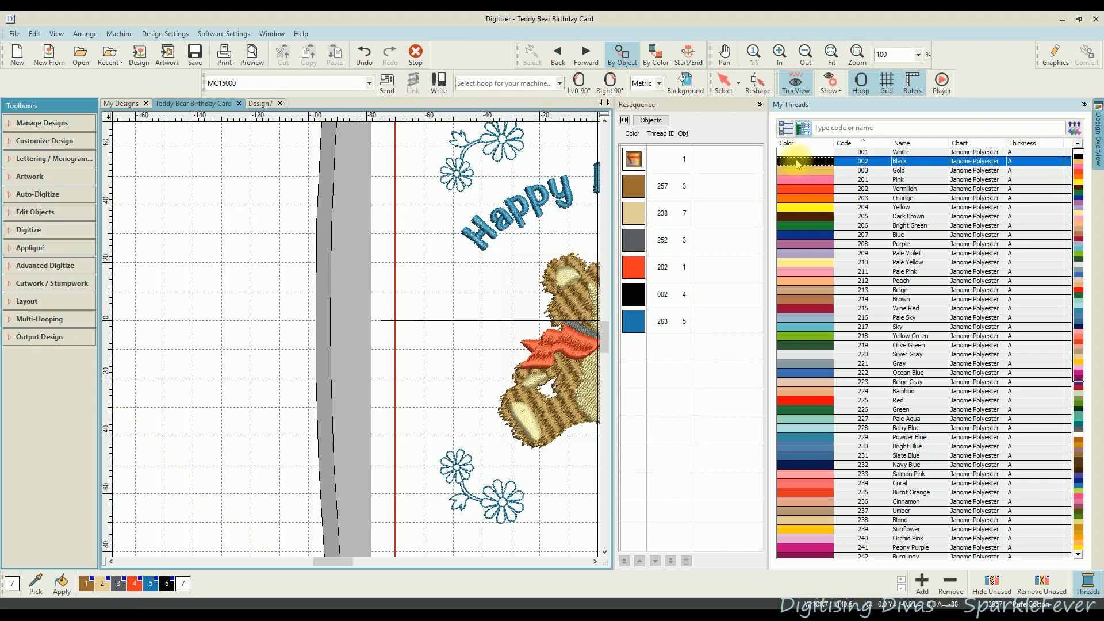
pyautogui.click(922, 582)
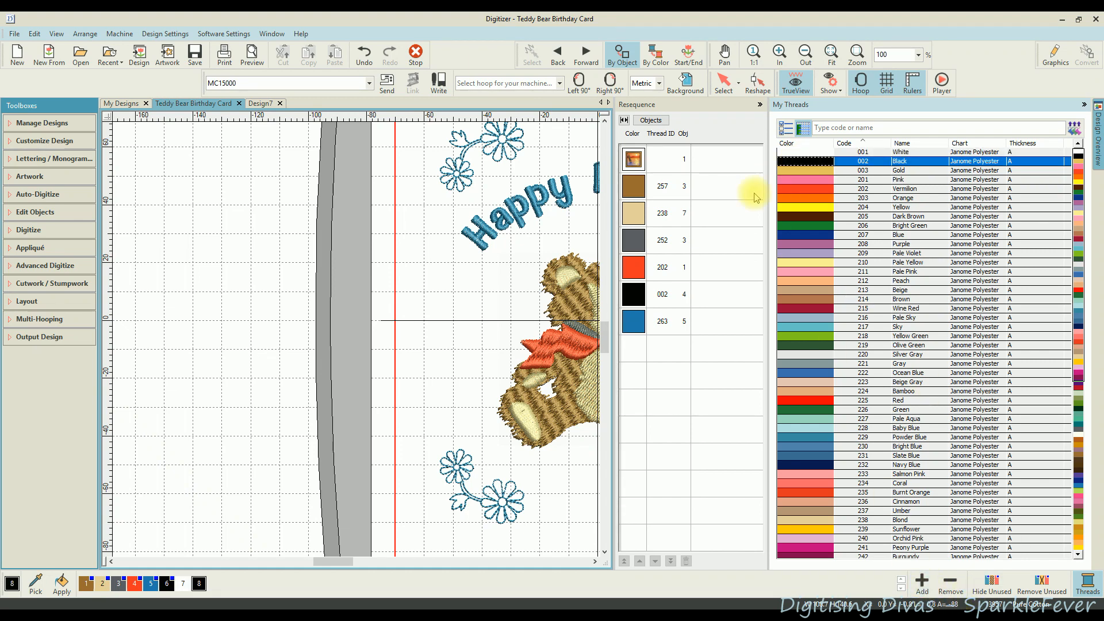
pyautogui.click(802, 170)
pyautogui.click(922, 582)
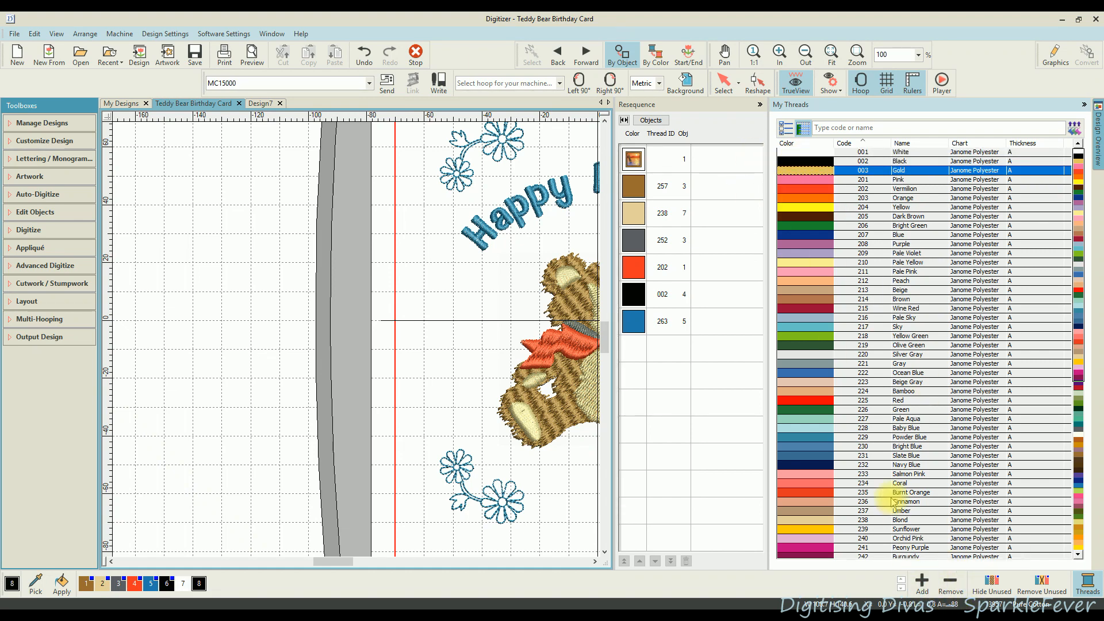
# Step: Add Pink 201, Vermilion 202, Wine Red 215 and Umber 237 to the design palette and hide the thread list
pyautogui.click(792, 180)
pyautogui.click(921, 582)
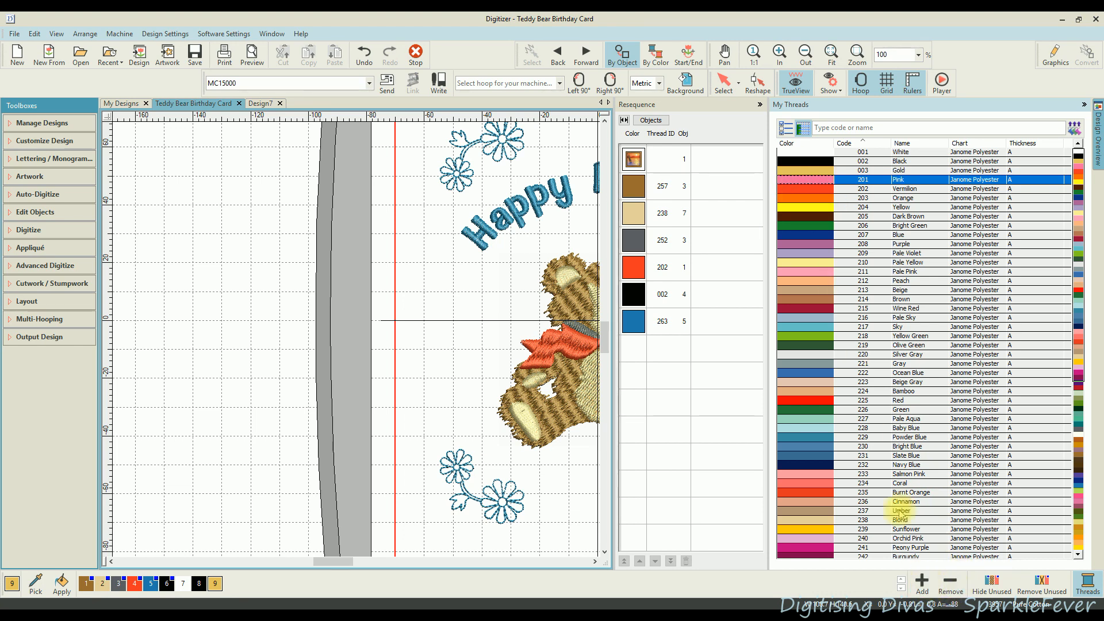
pyautogui.click(802, 188)
pyautogui.click(922, 582)
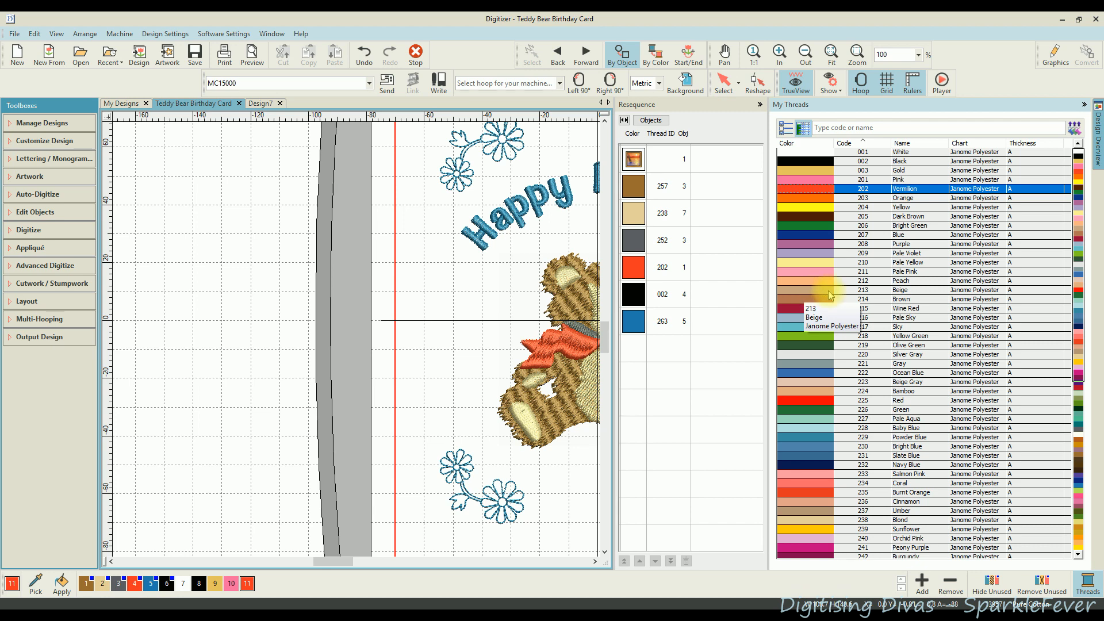
pyautogui.click(782, 311)
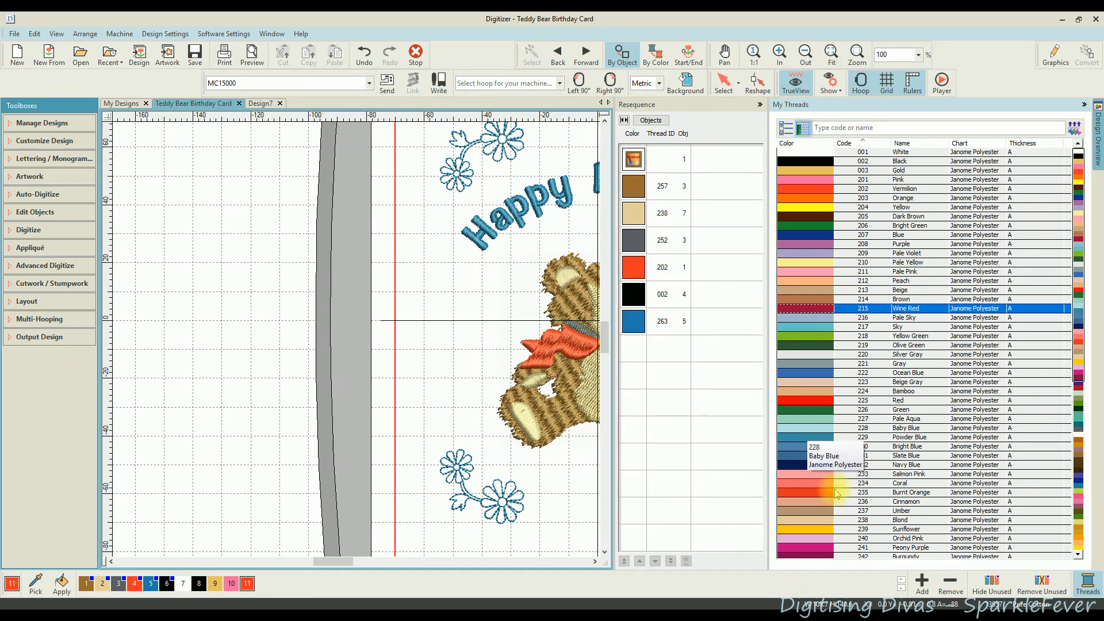
pyautogui.click(922, 582)
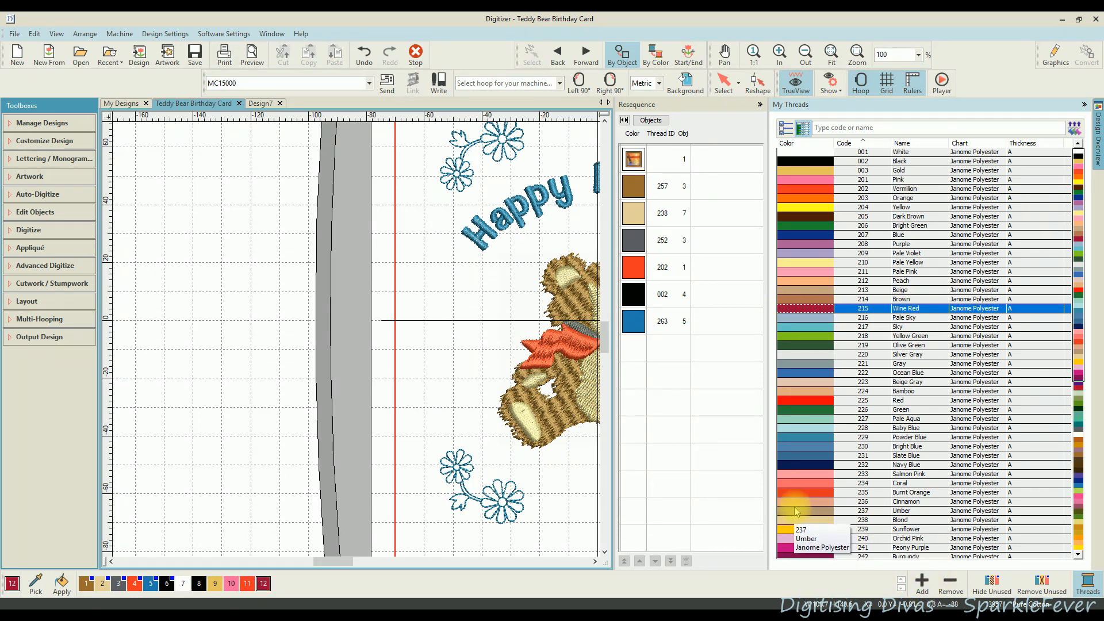
pyautogui.click(789, 510)
pyautogui.click(921, 585)
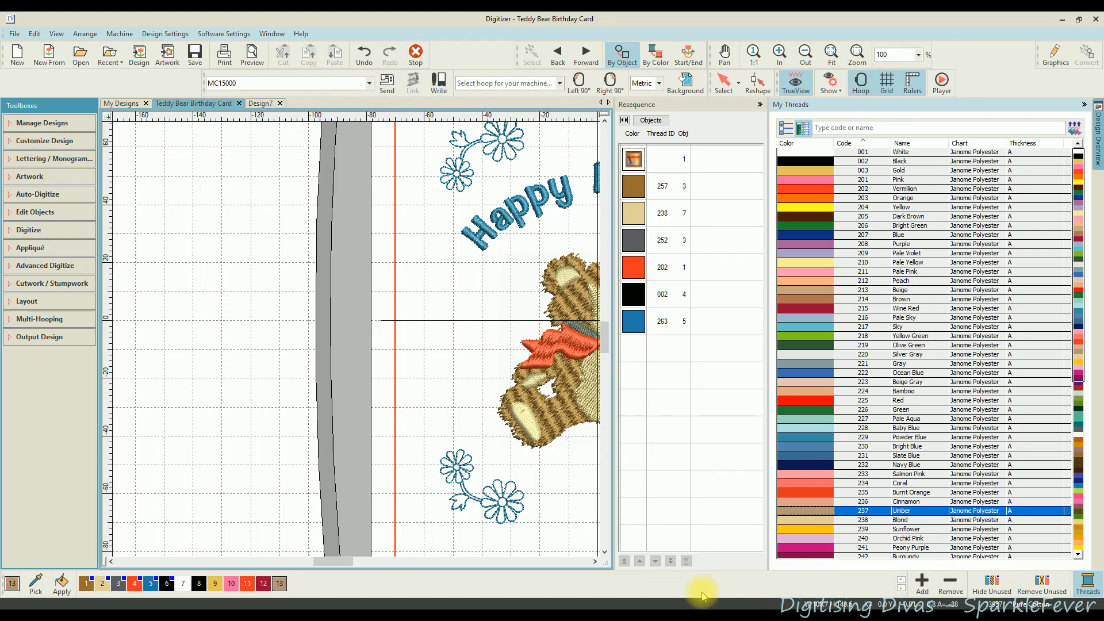
pyautogui.click(1083, 106)
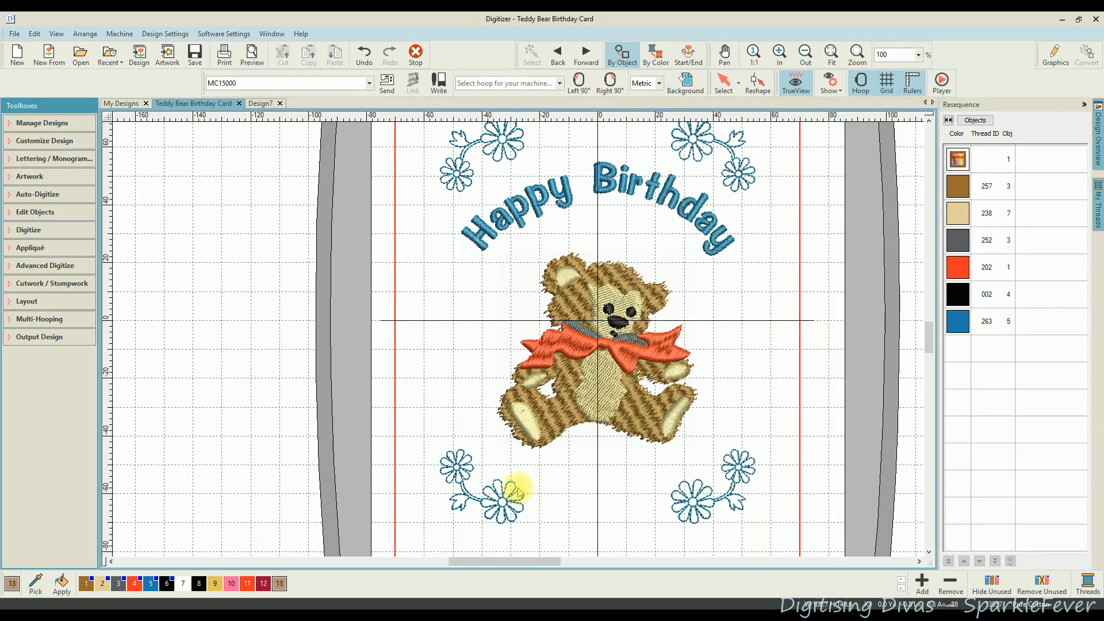
# Step: Recolour the bear's bow with Wine Red 215, and the Happy Birthday lettering and corner flowers with Pink 201
pyautogui.click(955, 268)
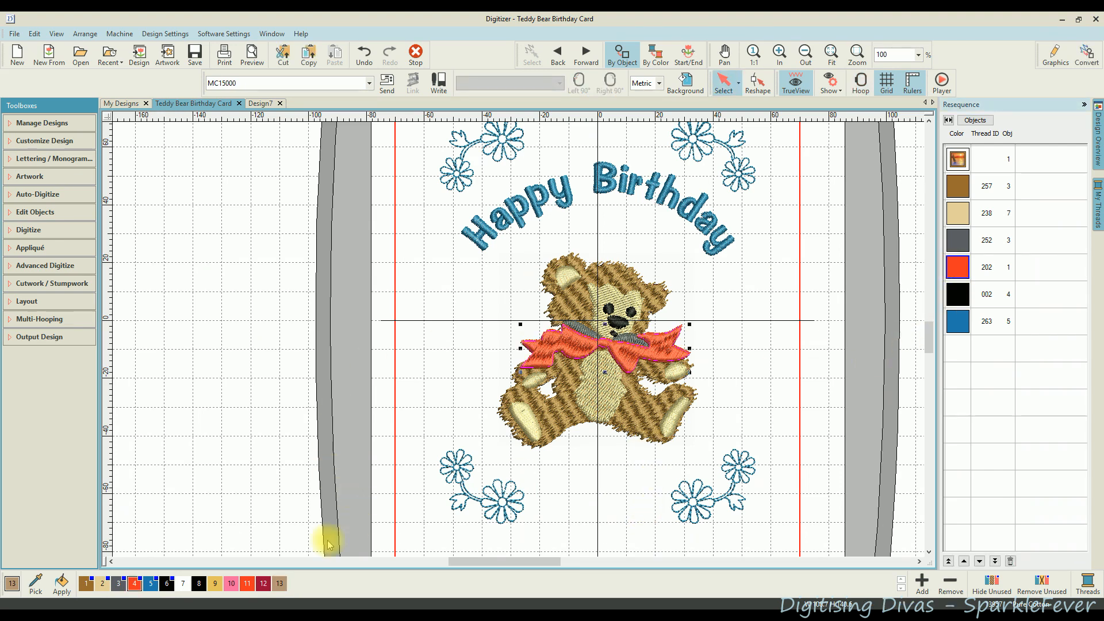
pyautogui.click(262, 591)
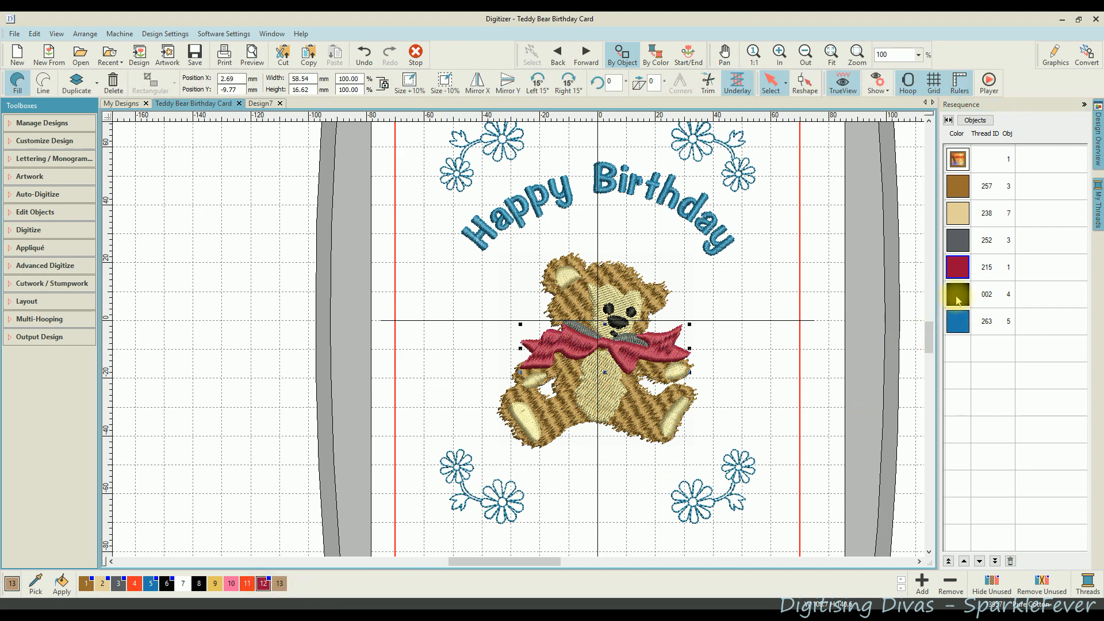
pyautogui.click(957, 325)
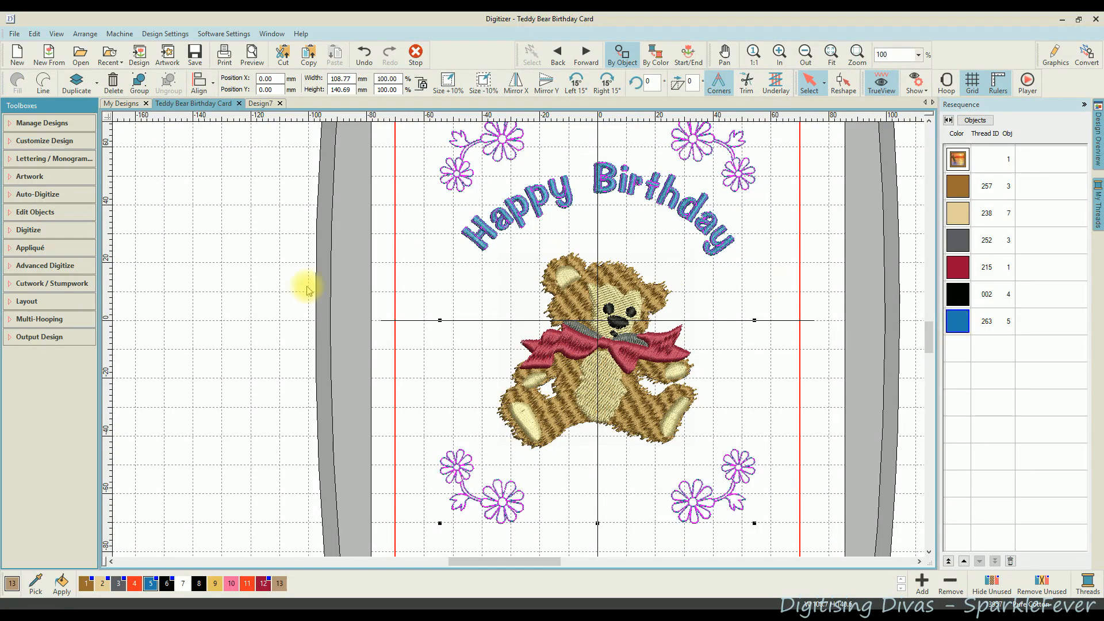
pyautogui.click(231, 584)
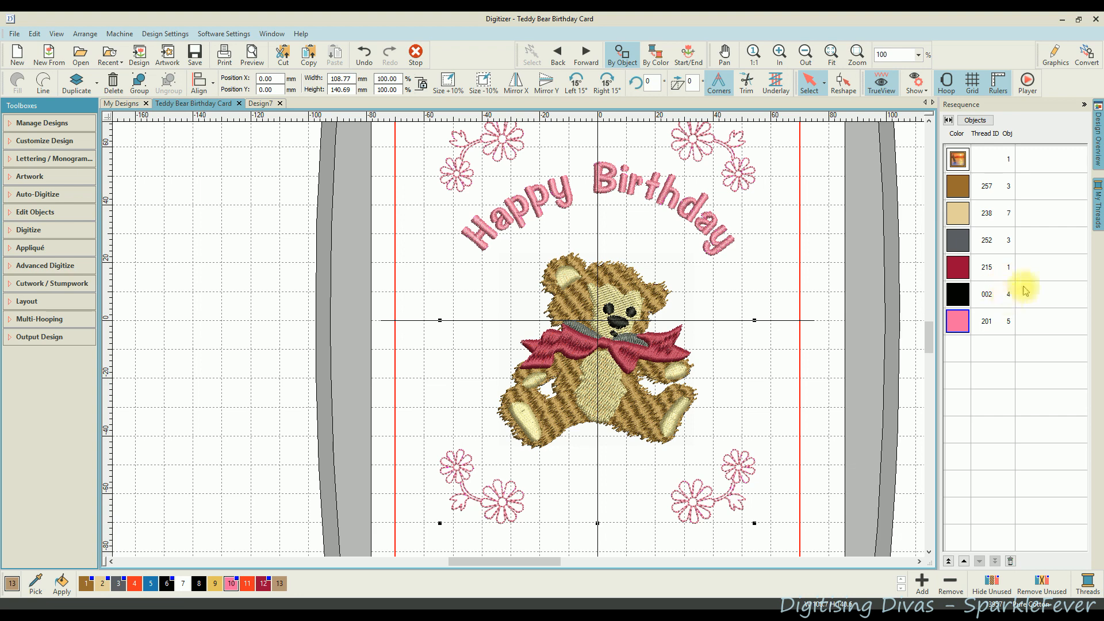
# Step: Replace the Default thread chart with the Kingstar chart in My Threads
pyautogui.click(1098, 208)
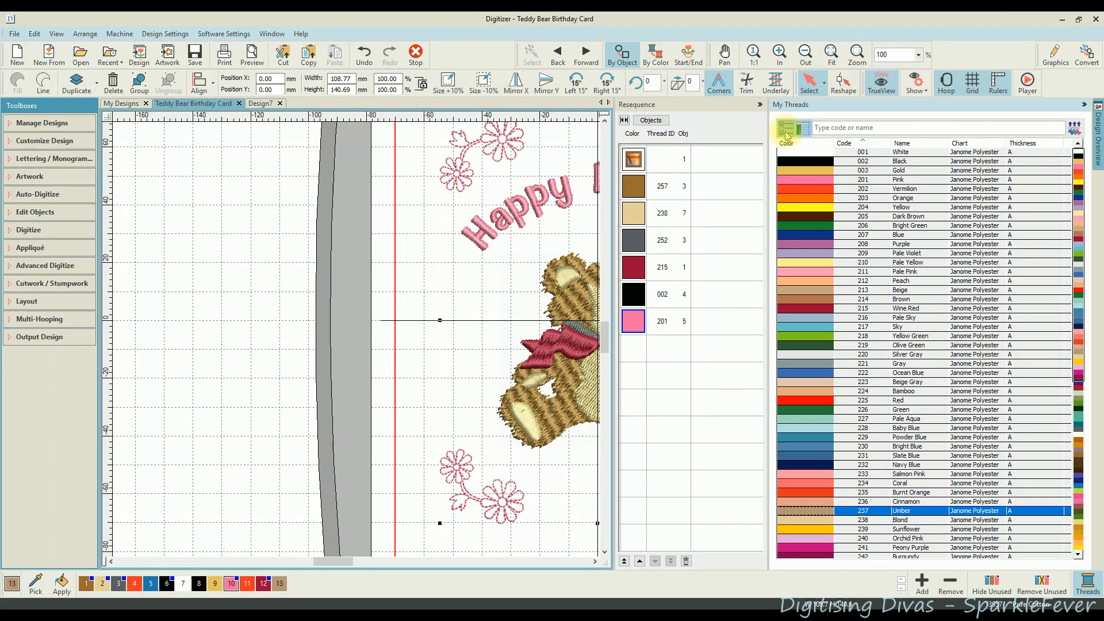
pyautogui.click(786, 128)
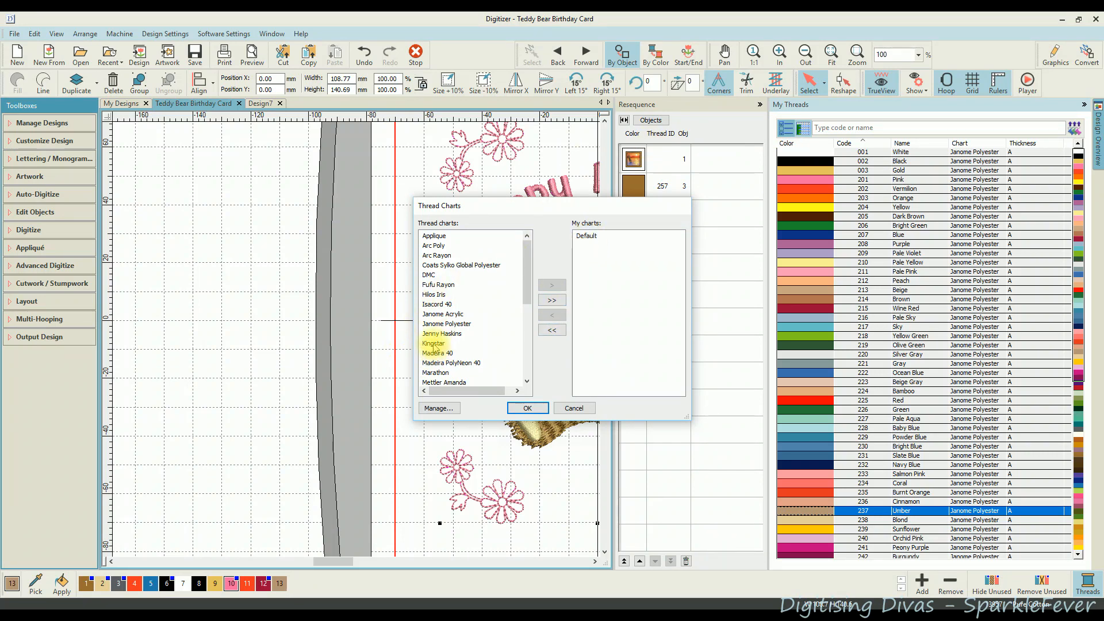
pyautogui.click(552, 285)
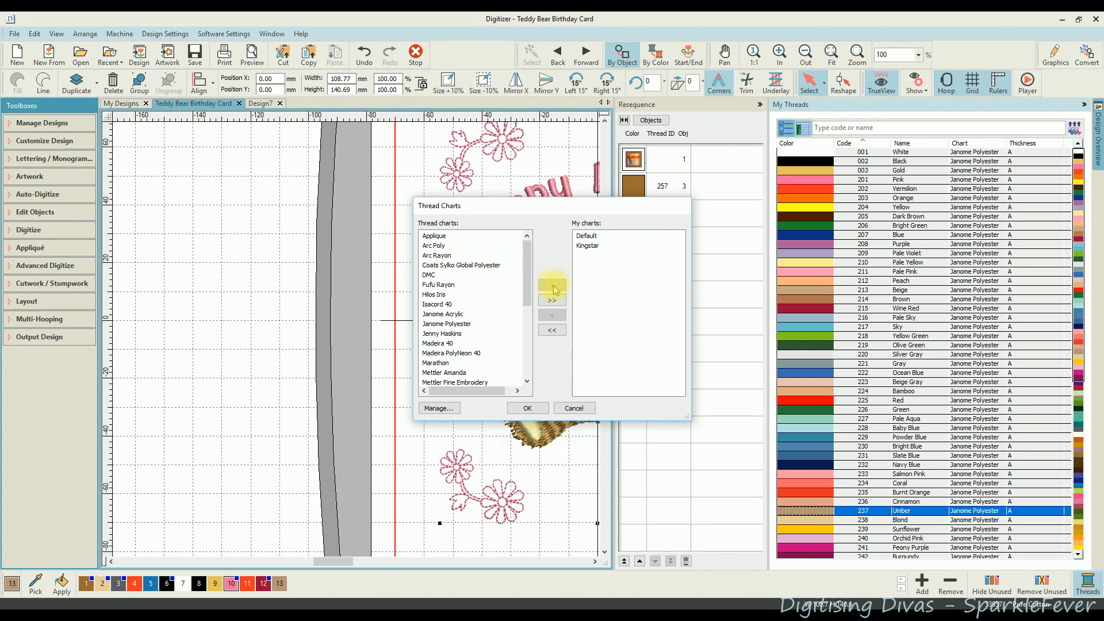
pyautogui.click(552, 315)
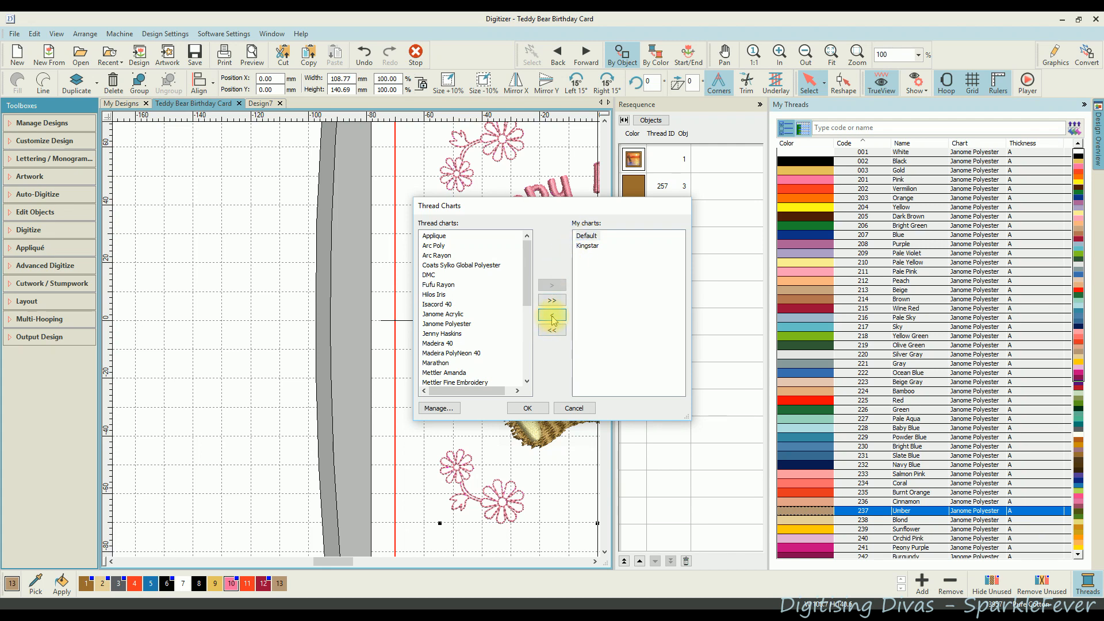
pyautogui.click(528, 408)
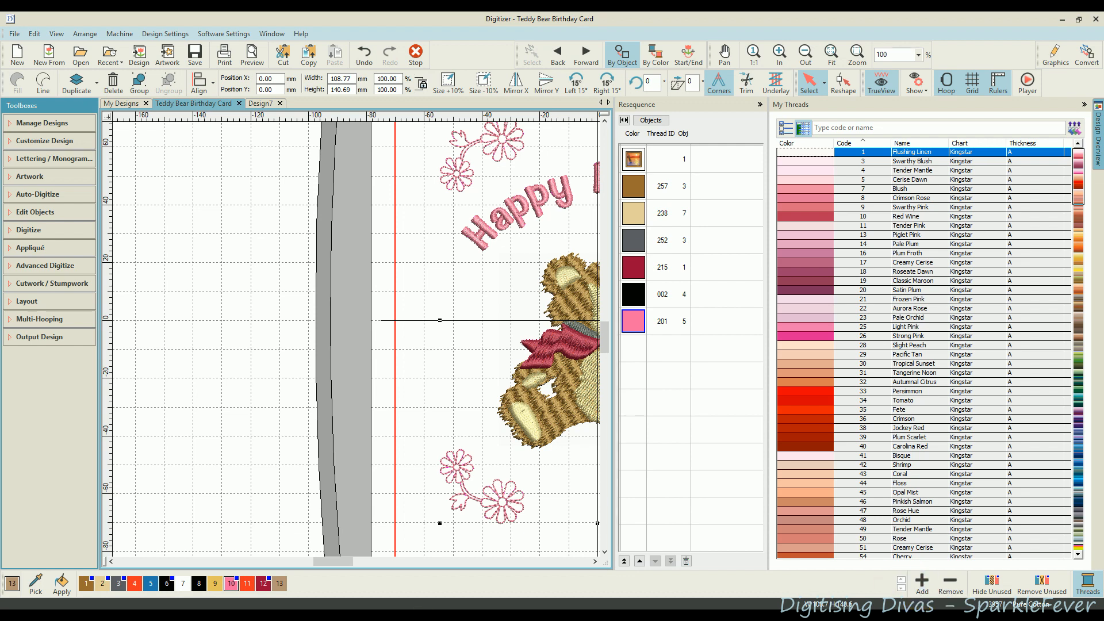
# Step: Match all the design's thread colours to the Kingstar chart, look through the Kingstar thread list and hide it
pyautogui.click(1075, 126)
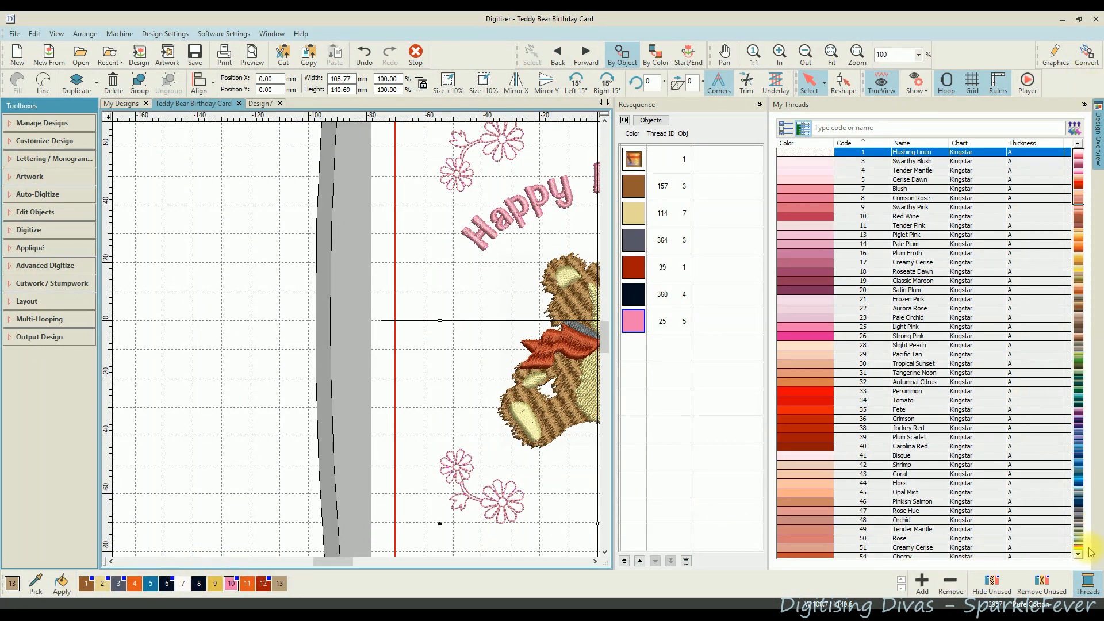
pyautogui.scroll(-7, 1080, 557)
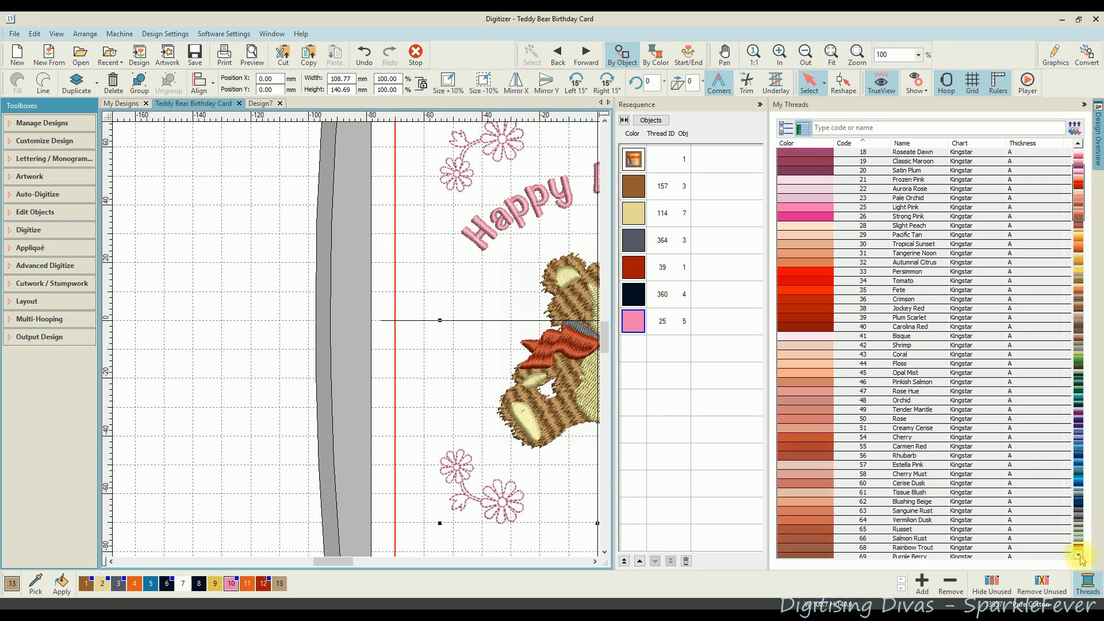
pyautogui.scroll(-8, 1080, 557)
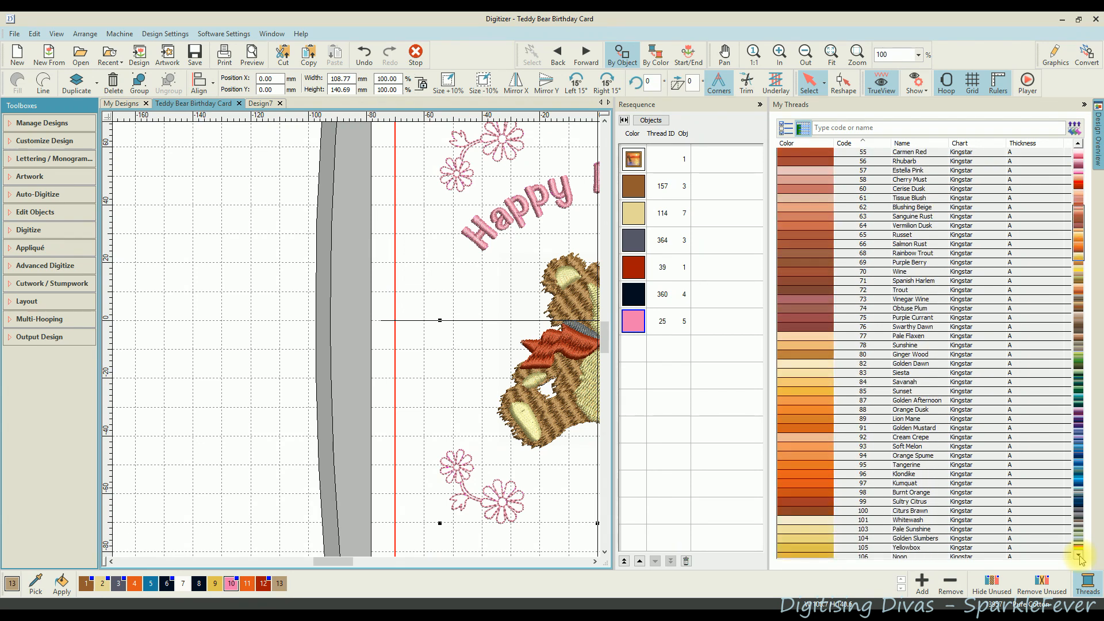
pyautogui.moveTo(1079, 240); pyautogui.dragTo(1079, 153)
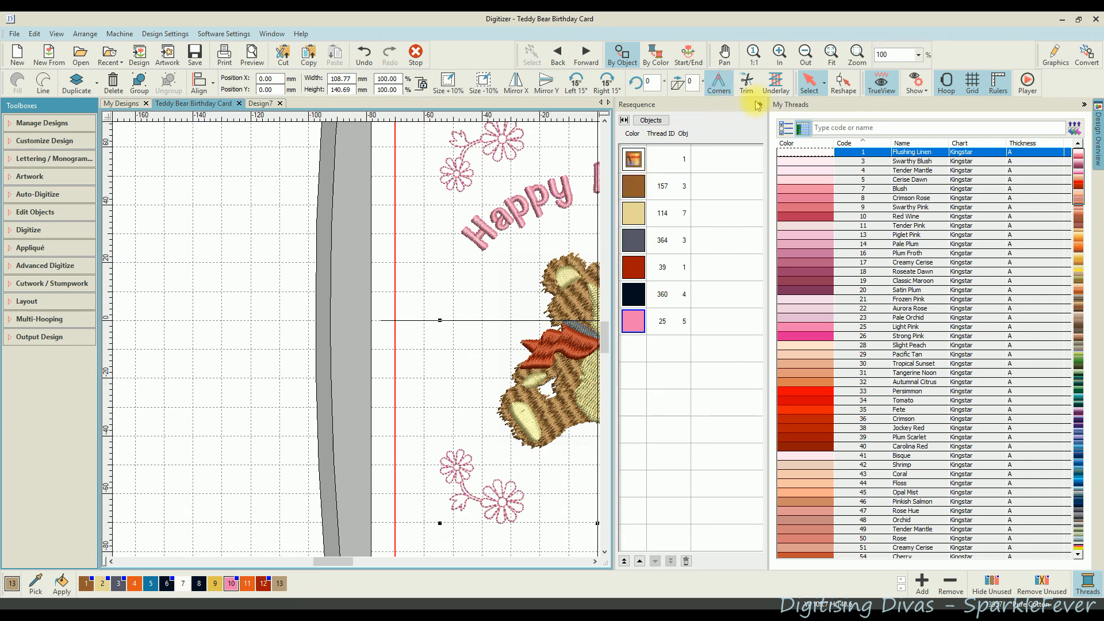
pyautogui.click(1084, 105)
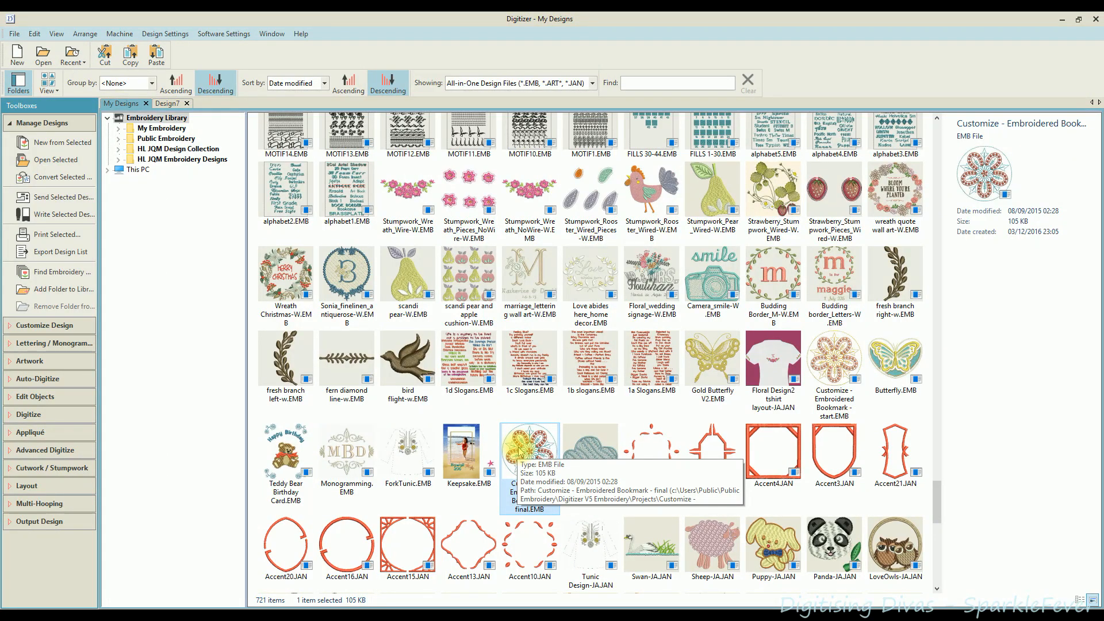
# Step: Open the Customize - Embroidered Bookmark - final design from the Embroidery Library
pyautogui.rightClick(526, 449)
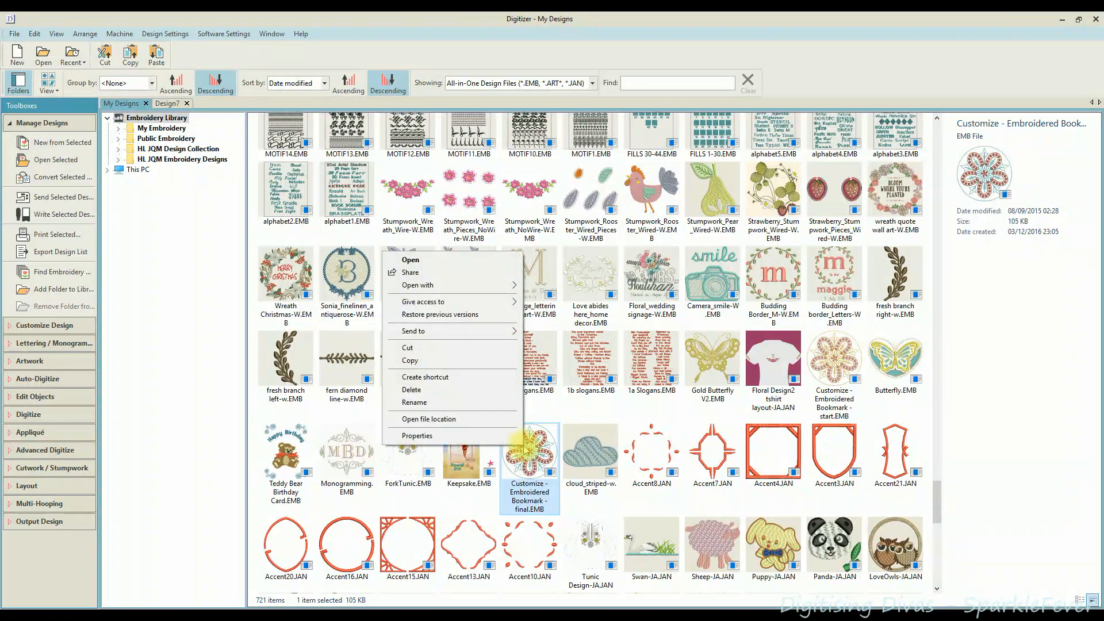
pyautogui.click(417, 263)
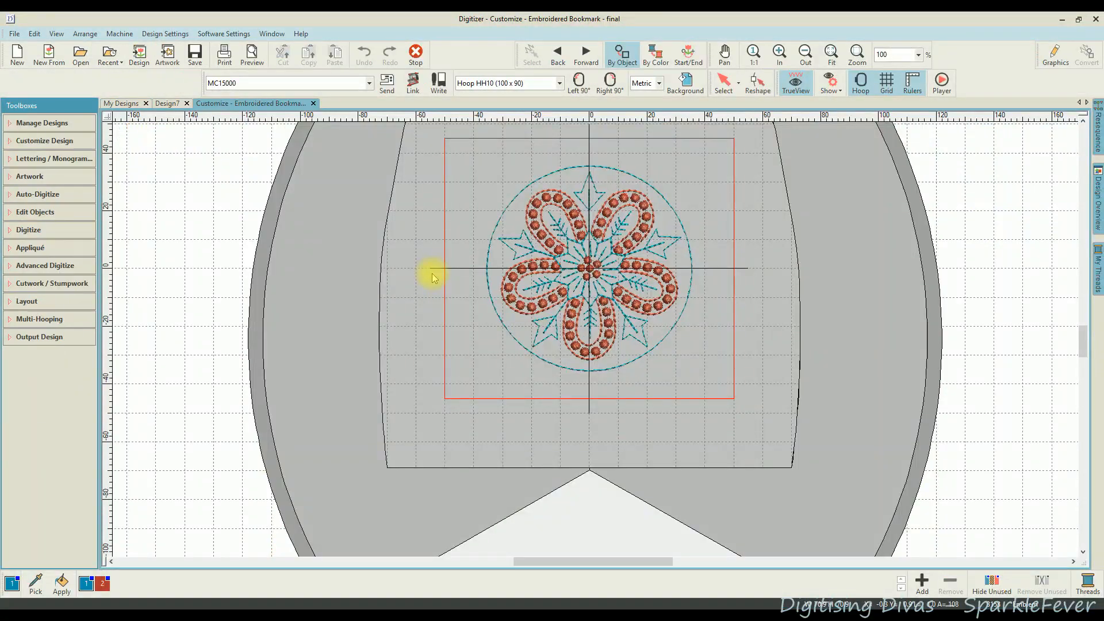
pyautogui.scroll(1, 385, 163)
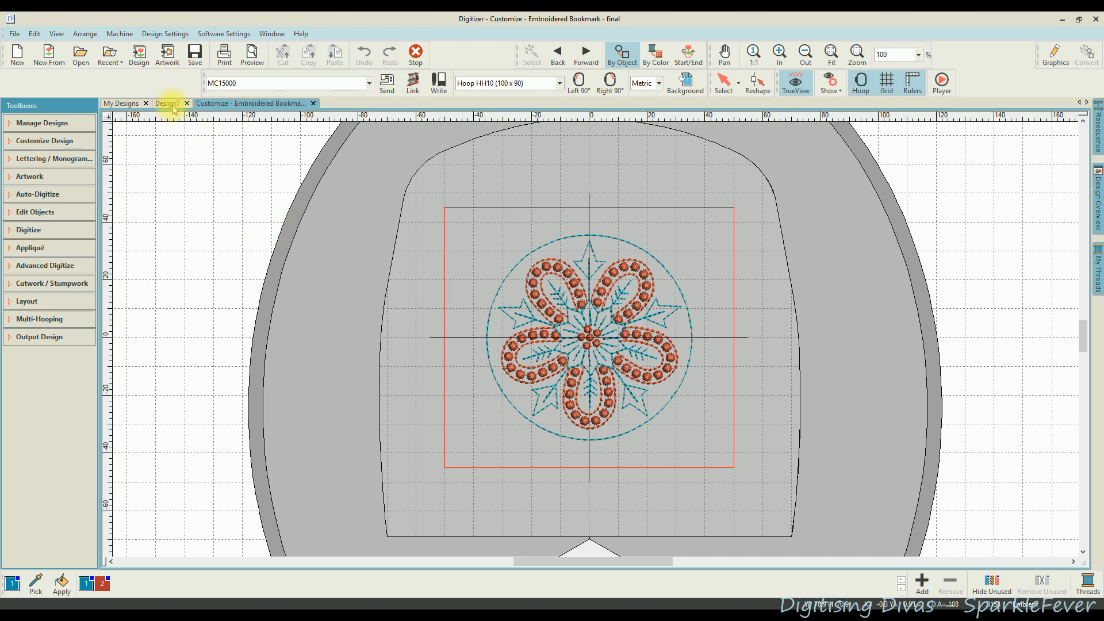
# Step: Replace the Madeira 40 thread chart with the Default chart in My Threads for the bookmark design
pyautogui.click(1095, 265)
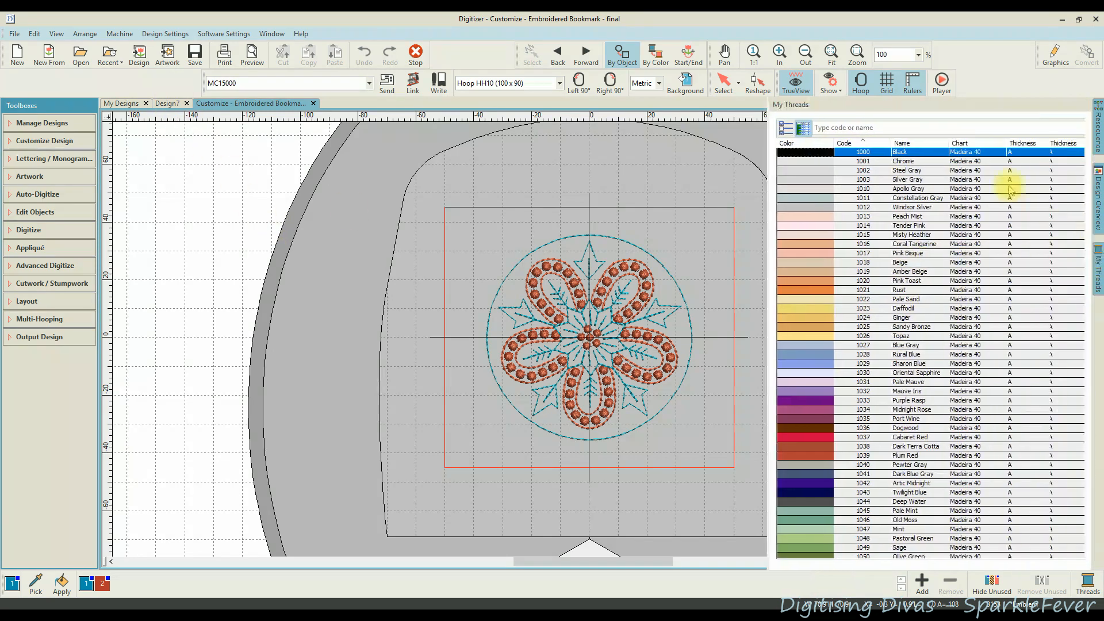
pyautogui.click(784, 129)
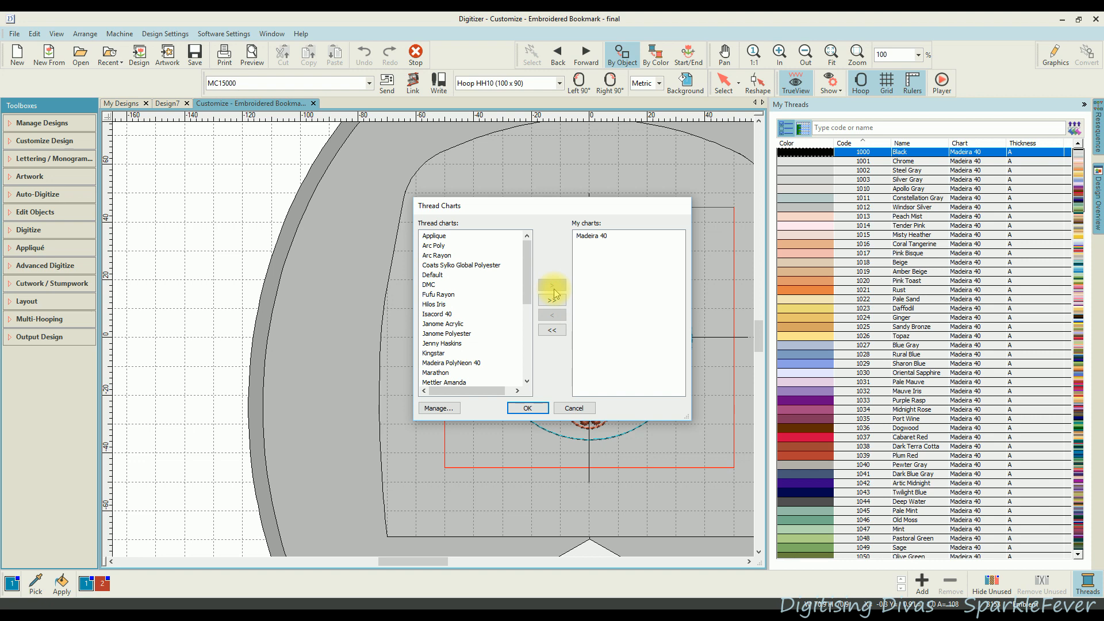
pyautogui.click(600, 237)
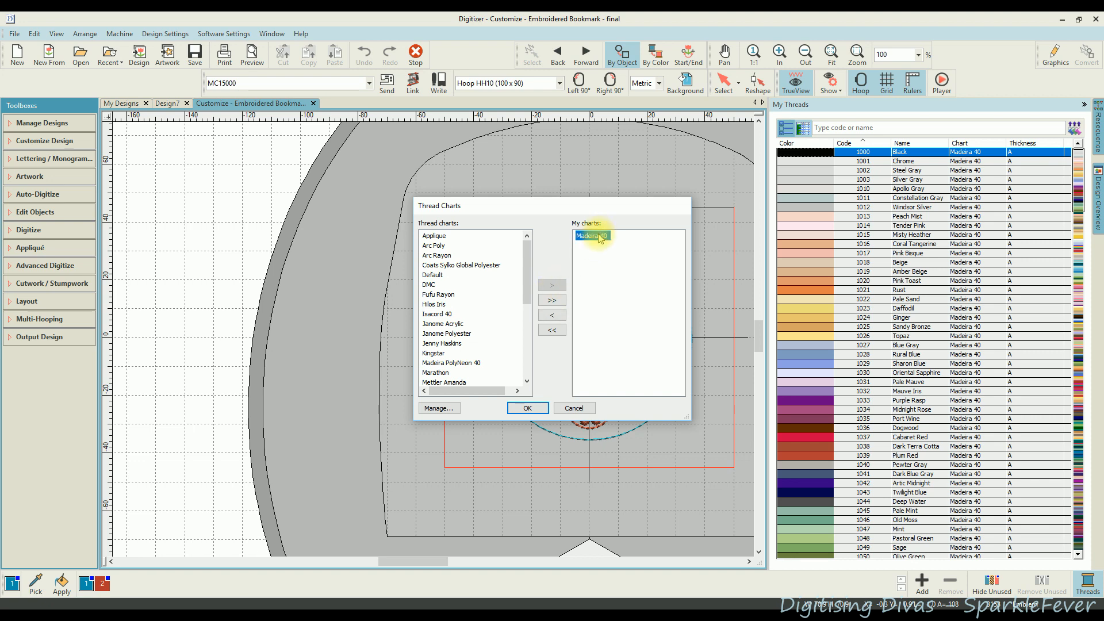
pyautogui.click(551, 316)
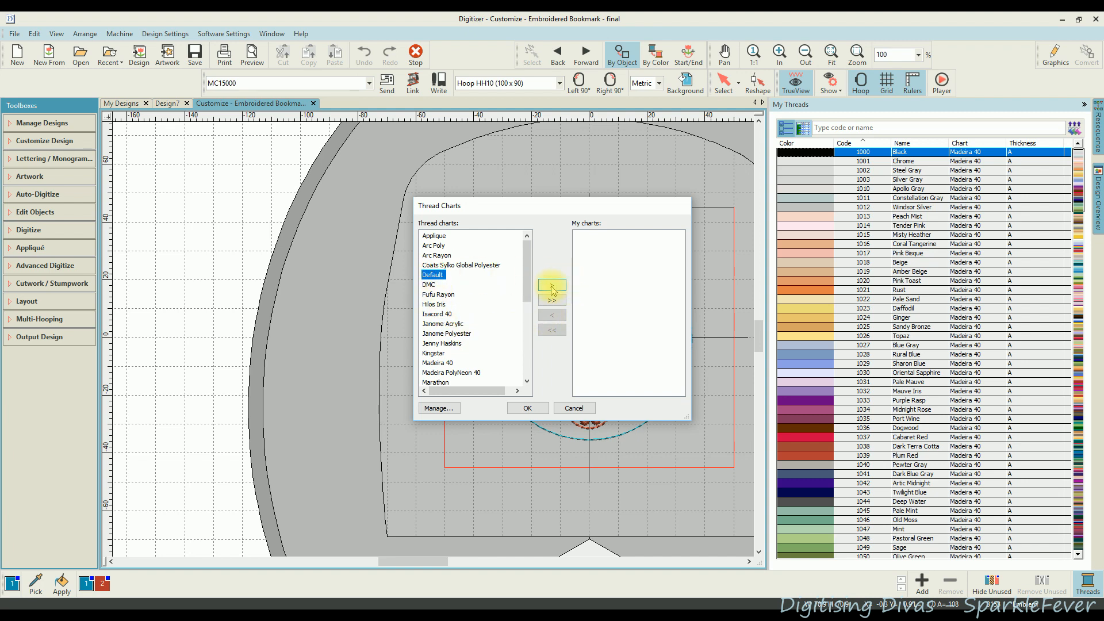
pyautogui.click(552, 286)
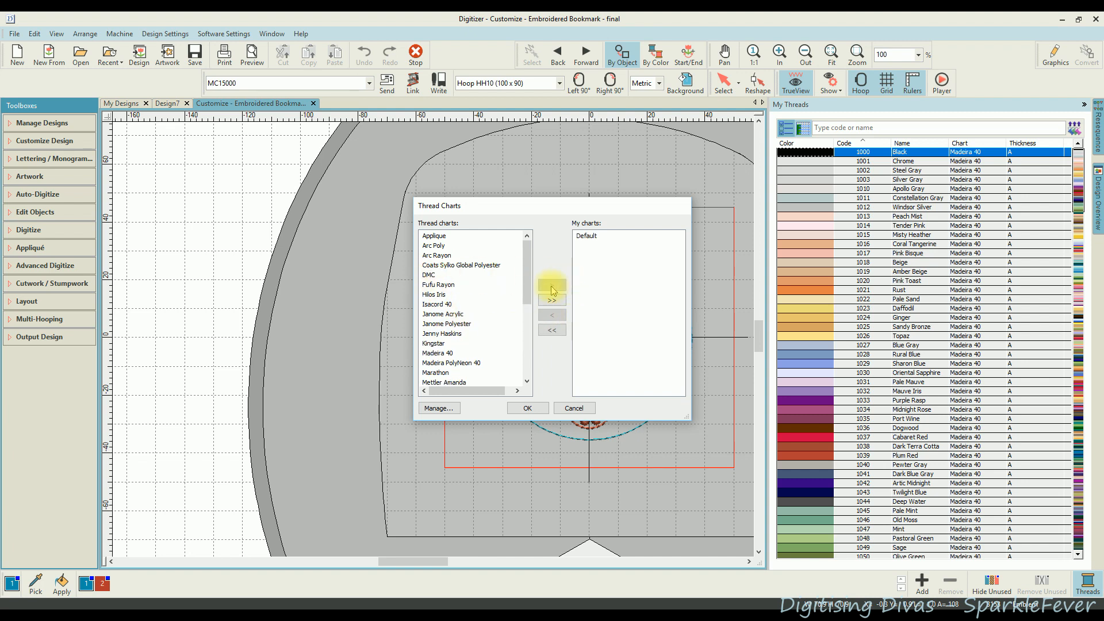
pyautogui.click(528, 408)
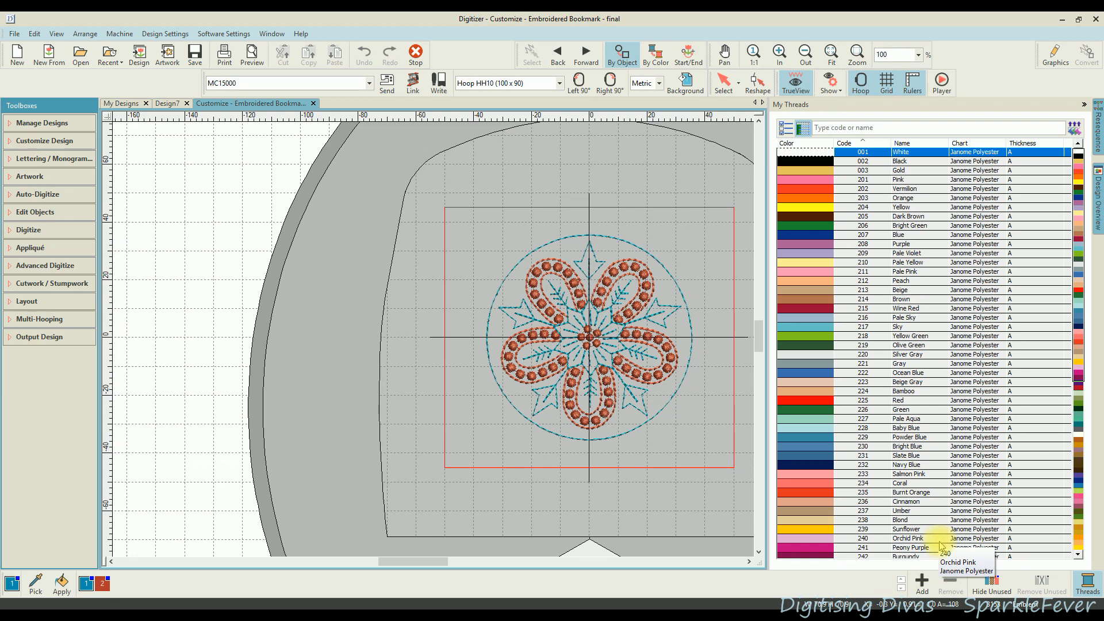
# Step: Add Gold 003 and Yellow Green 218 to the bookmark design's palette and hide the thread list
pyautogui.click(103, 584)
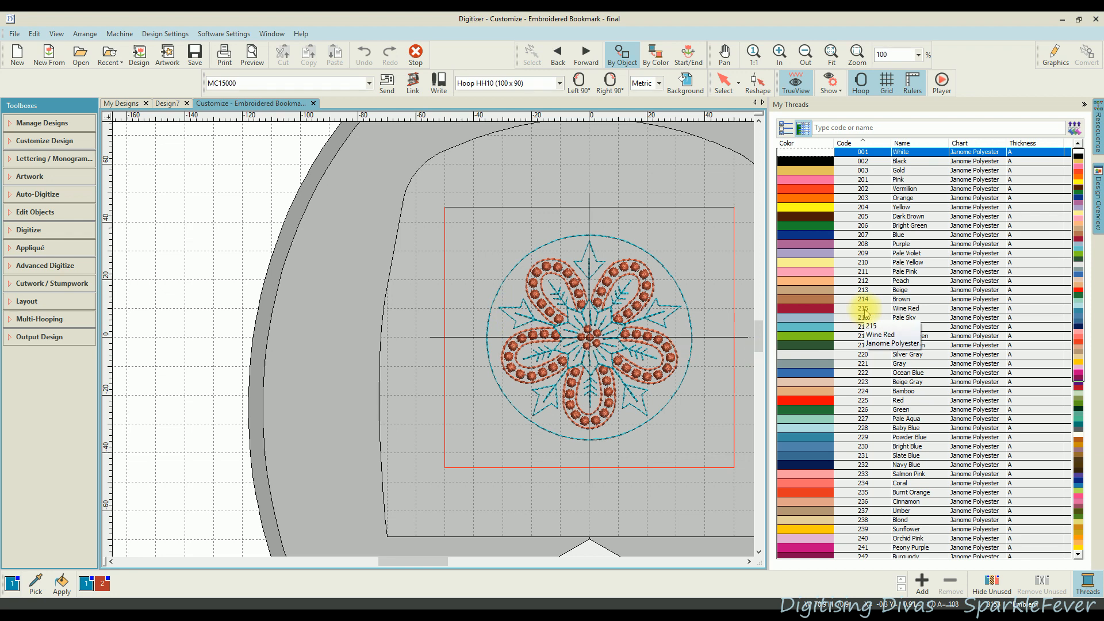
pyautogui.click(805, 171)
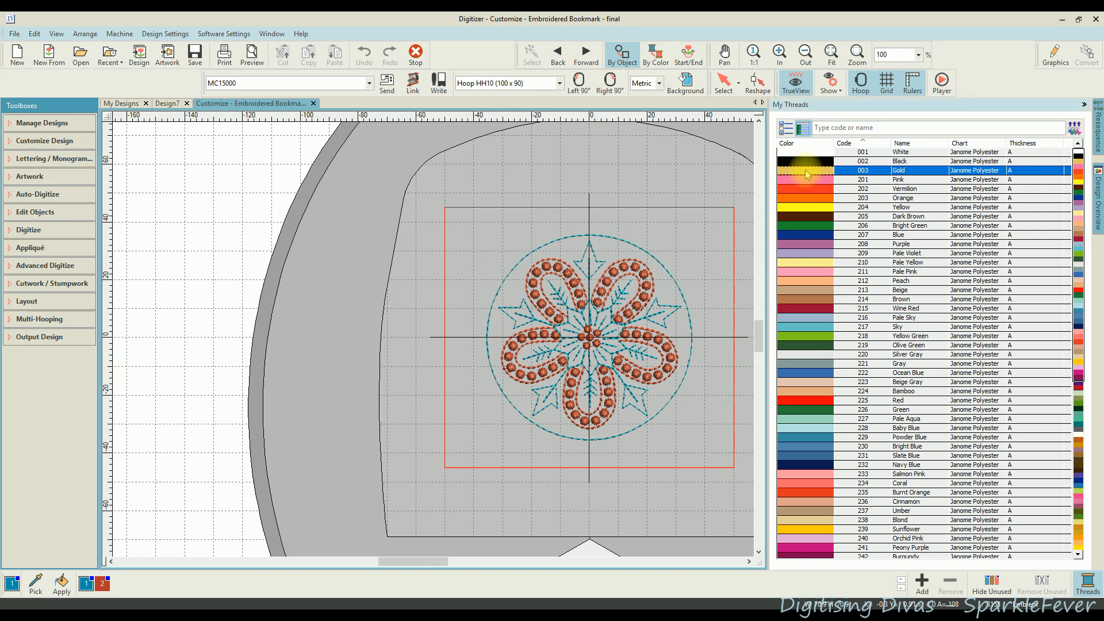
pyautogui.click(921, 586)
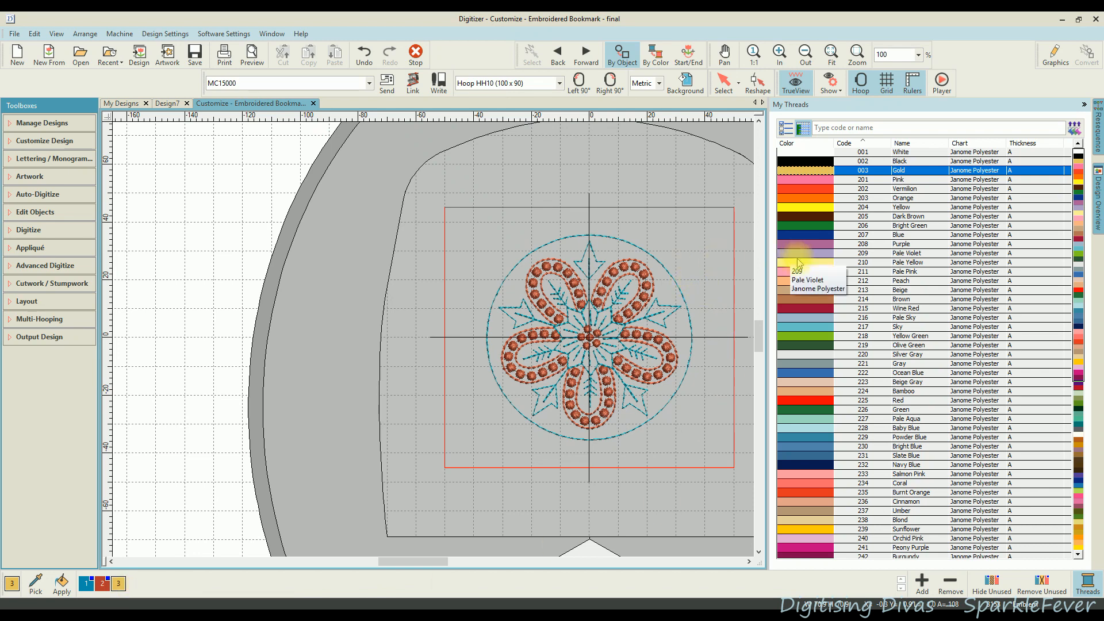
pyautogui.click(795, 339)
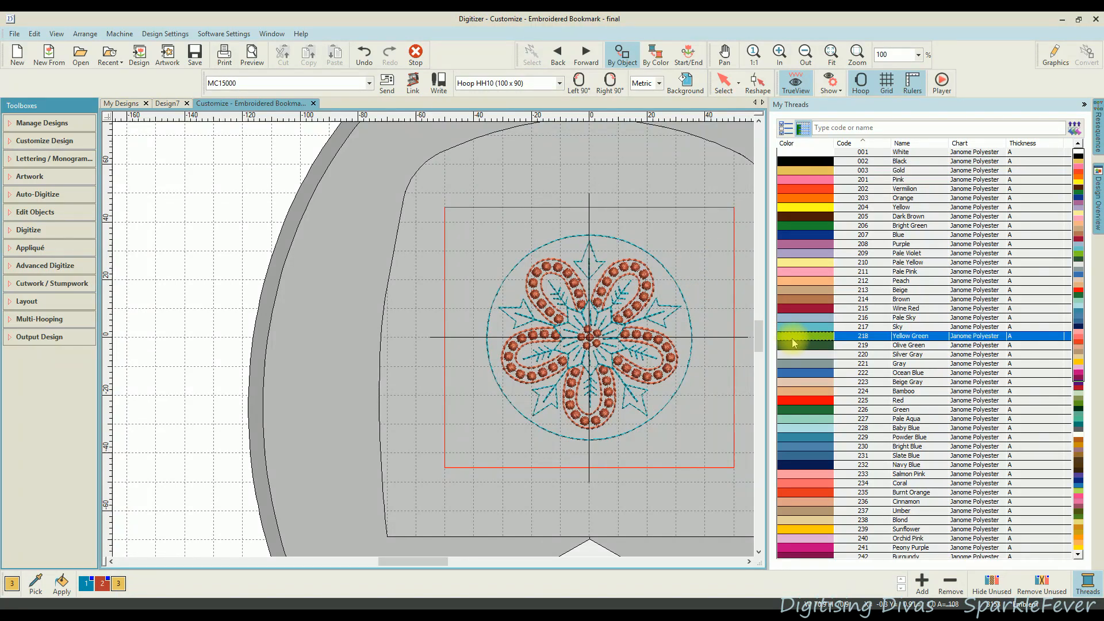
pyautogui.click(922, 586)
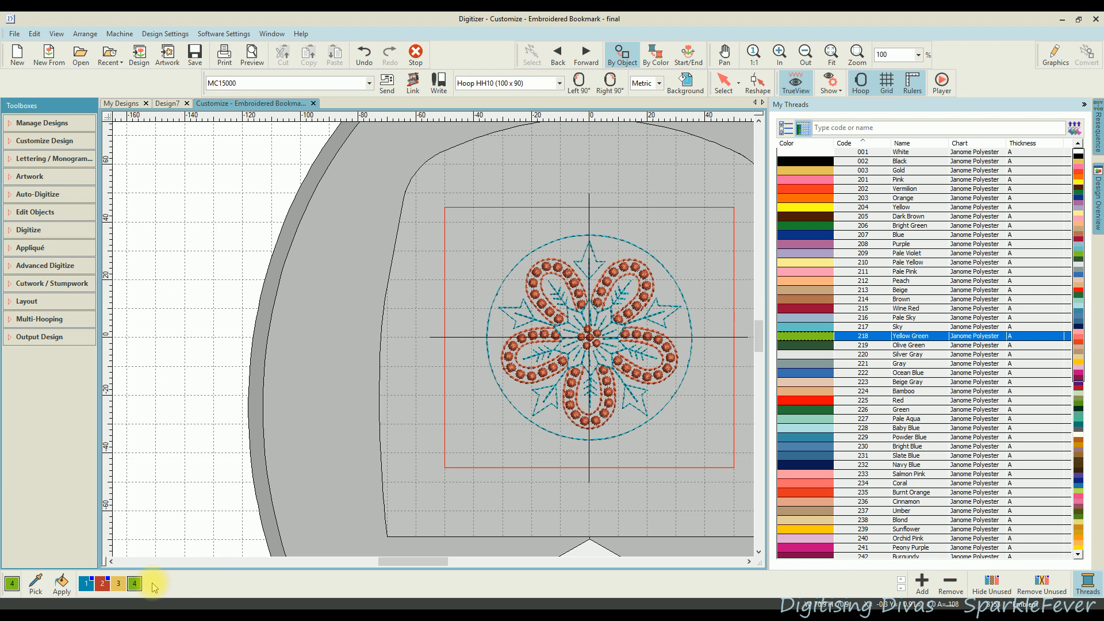
pyautogui.click(1084, 106)
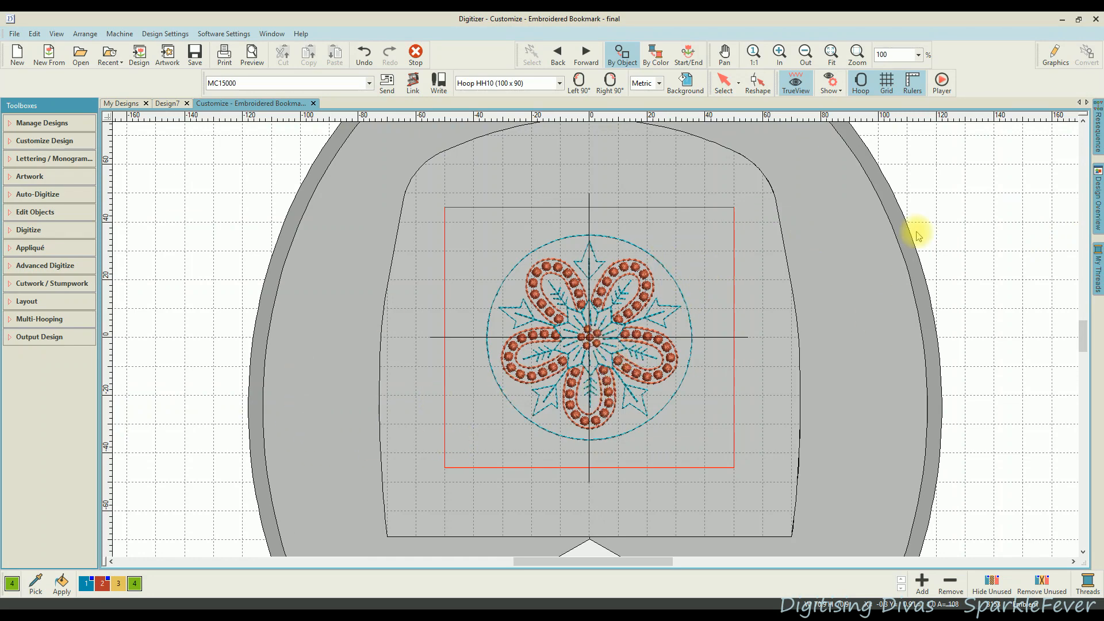
# Step: Recolour the bookmark's red beaded petals with Gold 003, and the blue circle, stars and leaf outlines with Yellow Green 218
pyautogui.click(1099, 131)
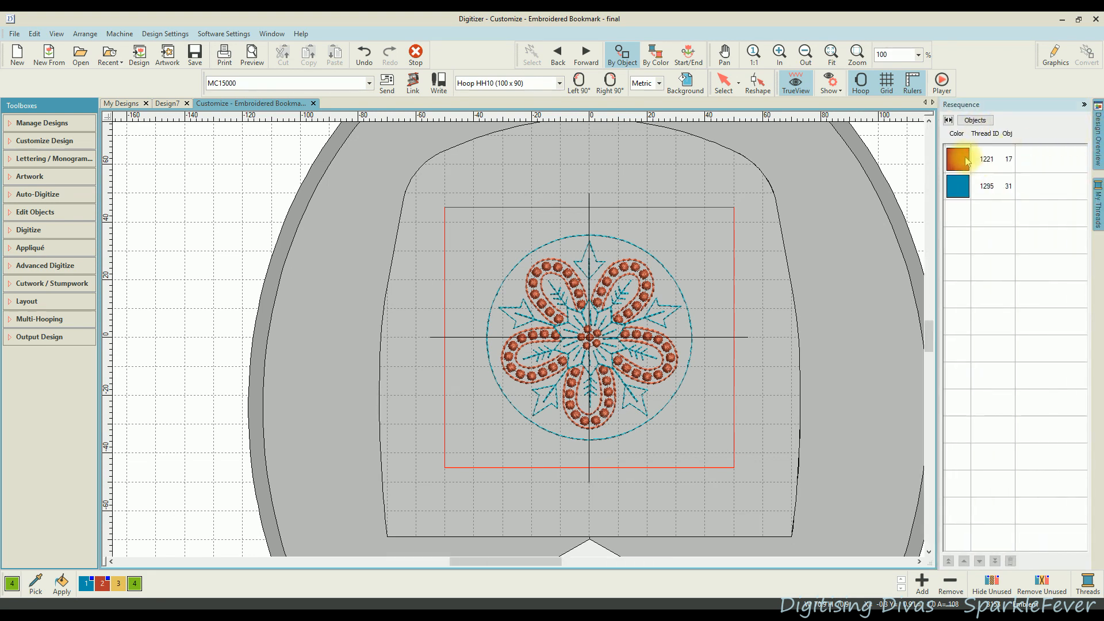
pyautogui.click(971, 166)
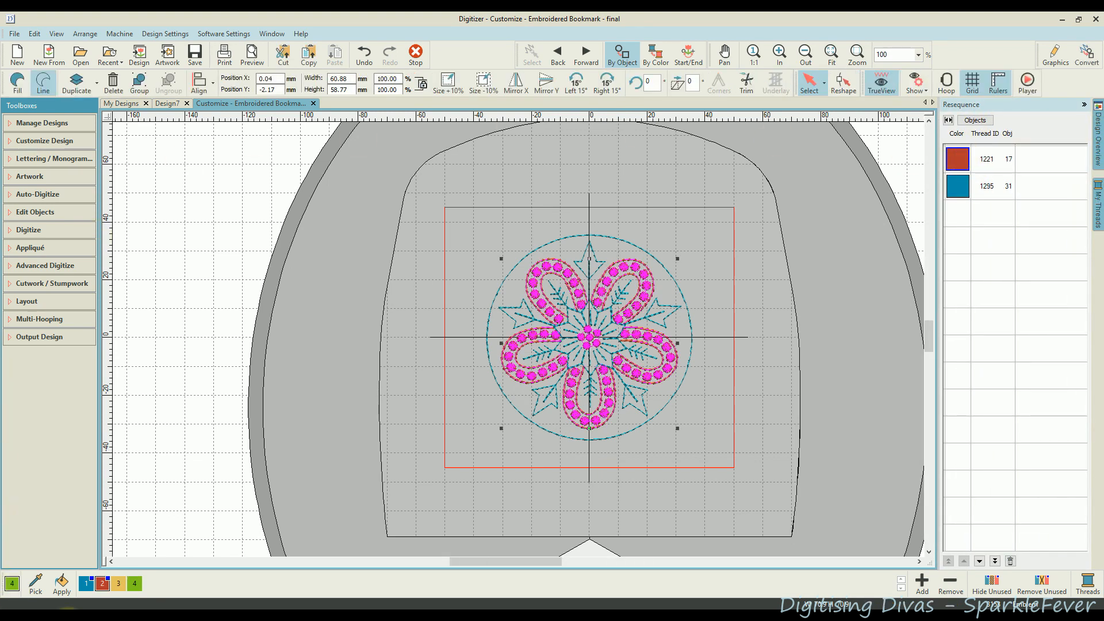
pyautogui.click(118, 584)
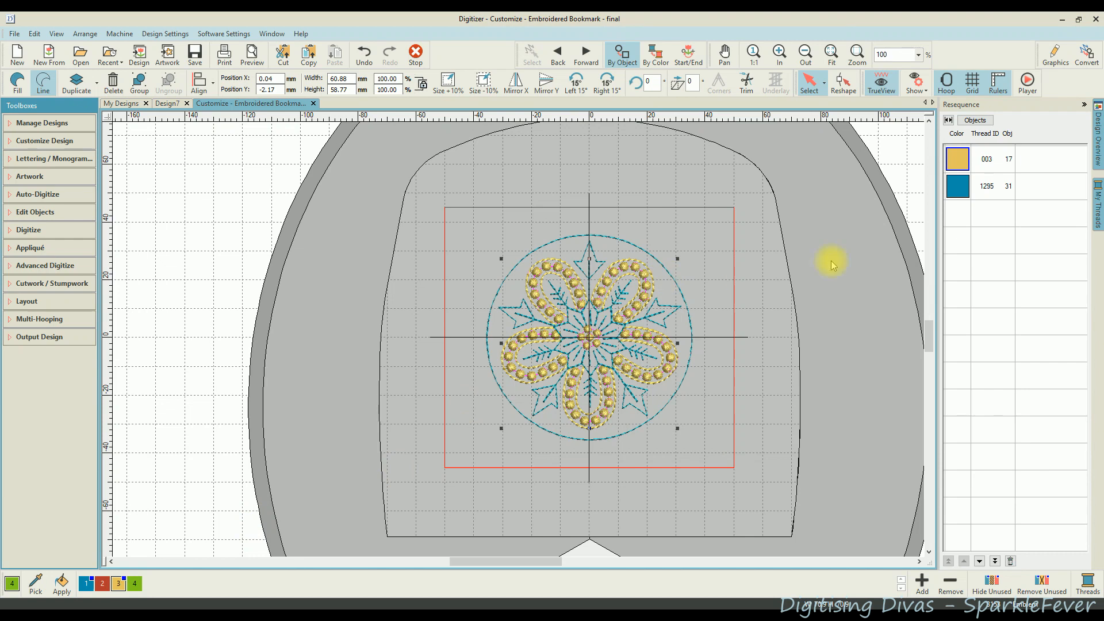
pyautogui.click(958, 186)
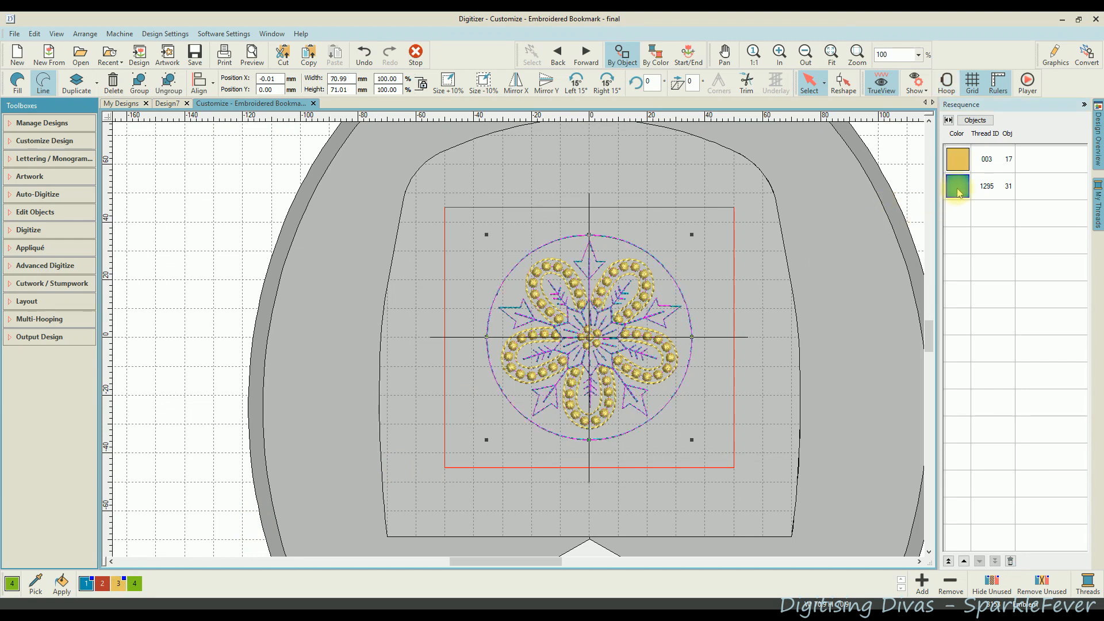
pyautogui.click(131, 583)
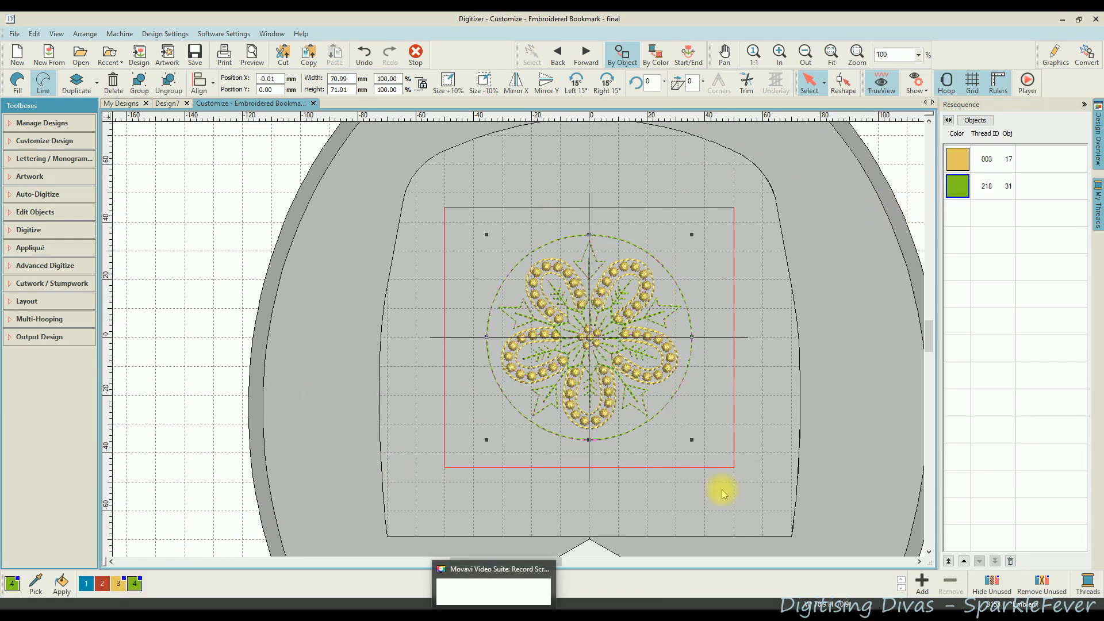
pyautogui.click(861, 298)
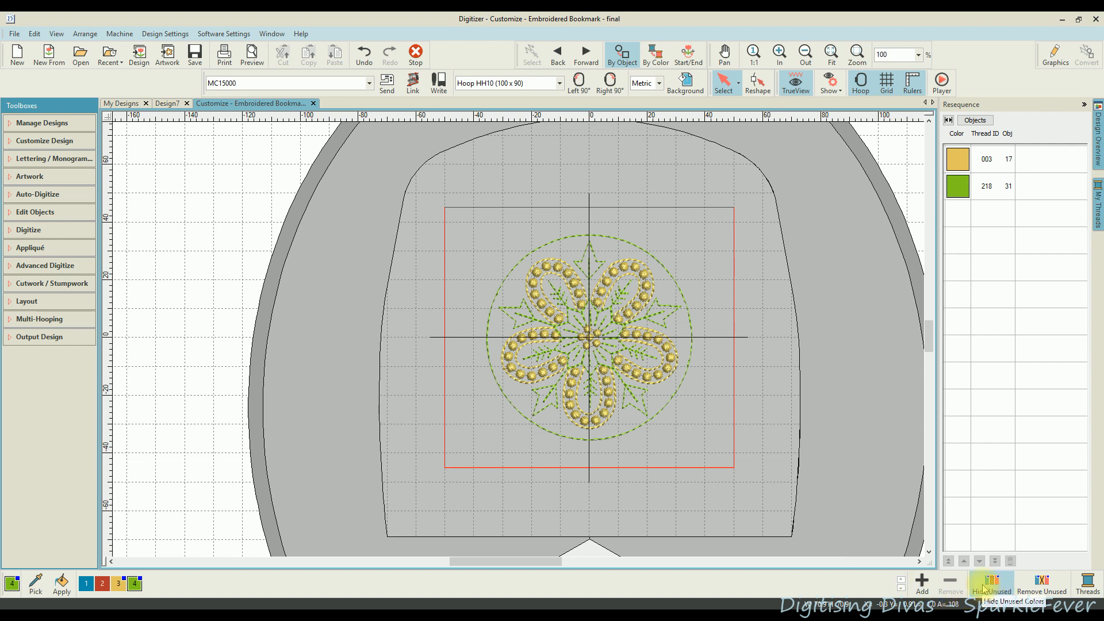
# Step: Remove the unused colours from the bookmark's palette and add Dark Brown 205, Wine Red 215 and Pale Aqua 227 from My Threads
pyautogui.click(1048, 587)
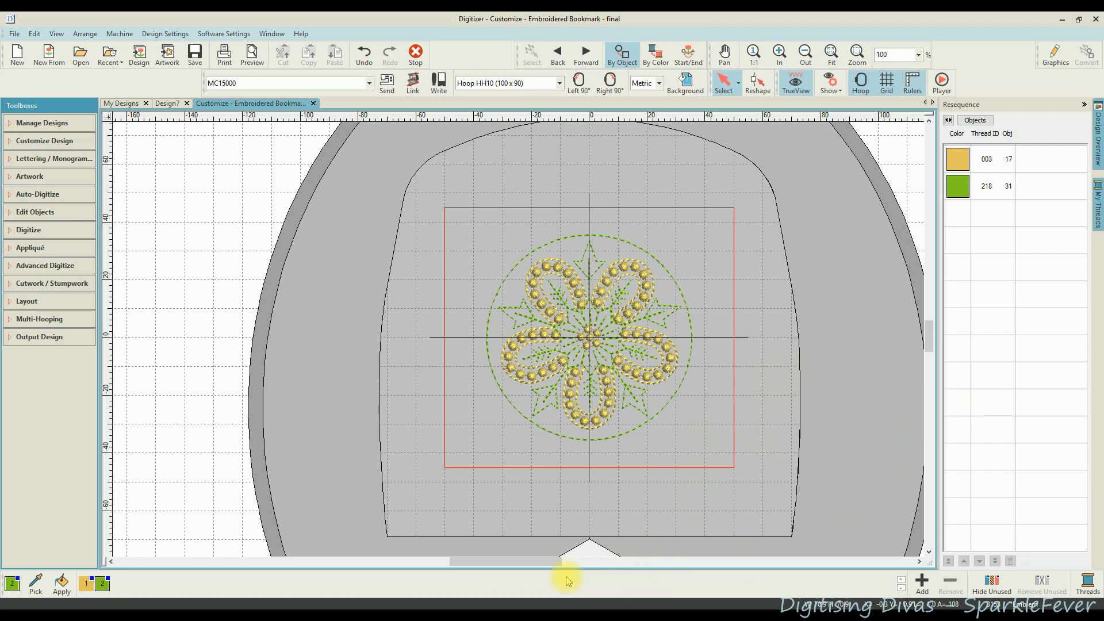
pyautogui.click(1097, 217)
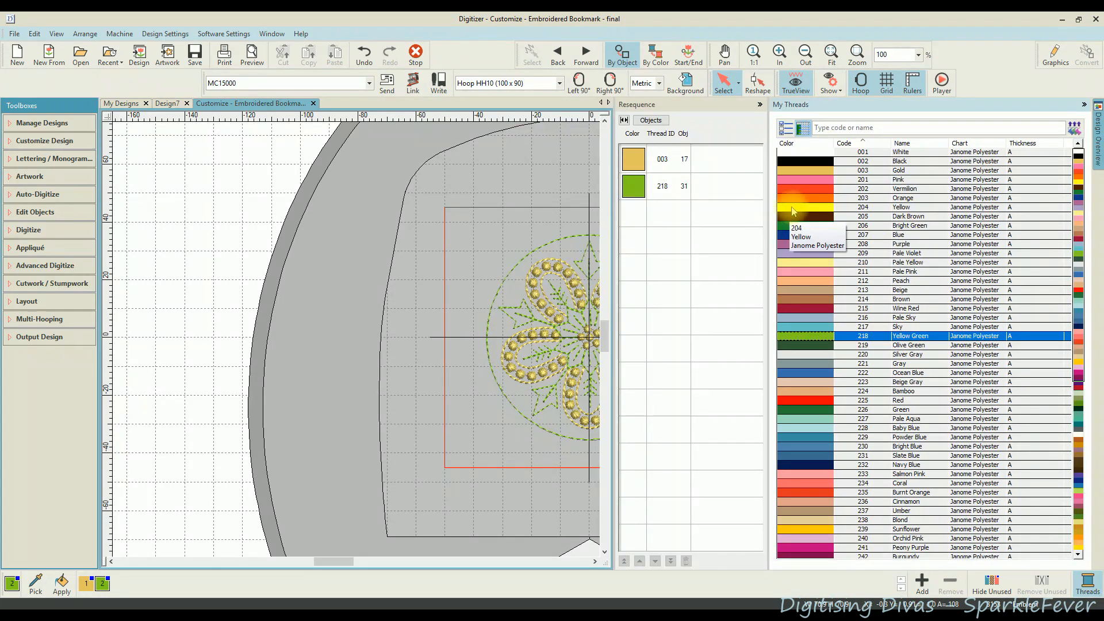
pyautogui.click(792, 217)
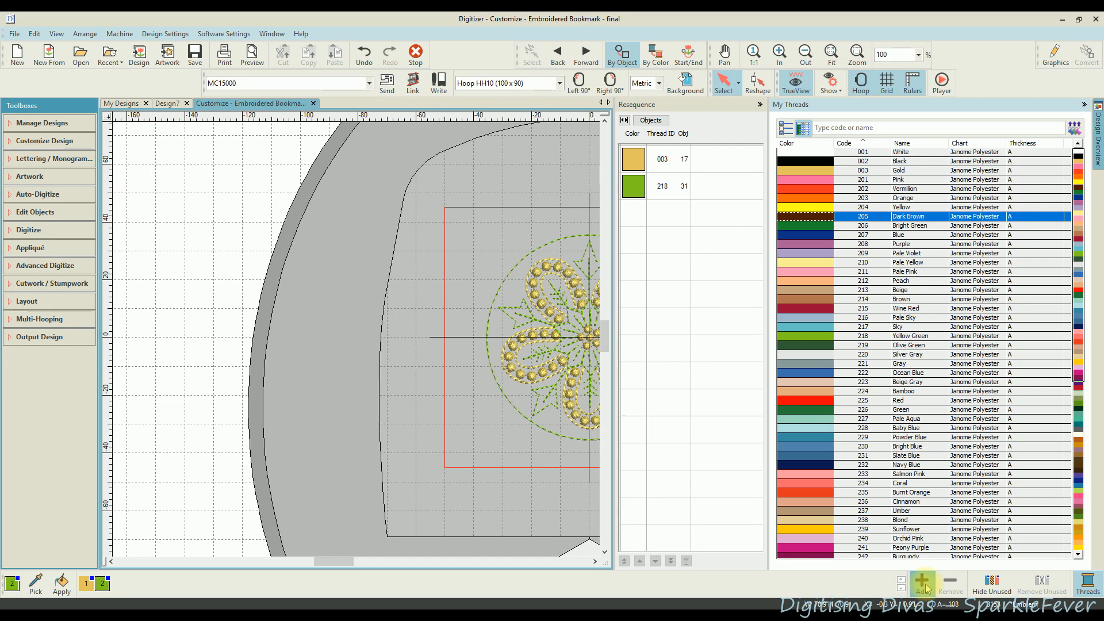
pyautogui.click(925, 584)
pyautogui.click(791, 309)
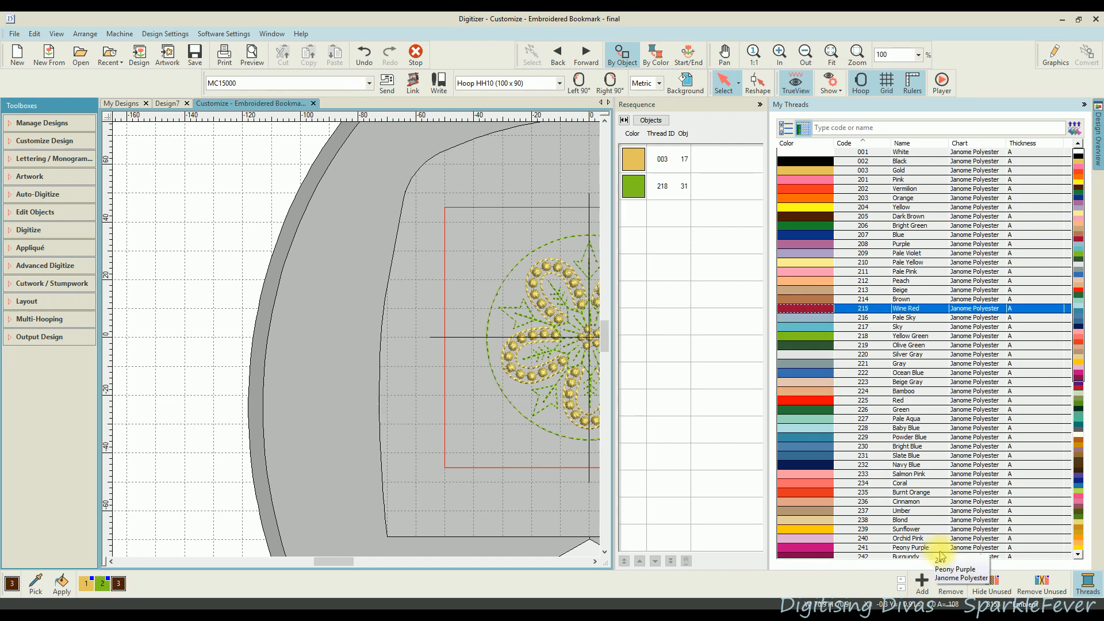
pyautogui.click(921, 587)
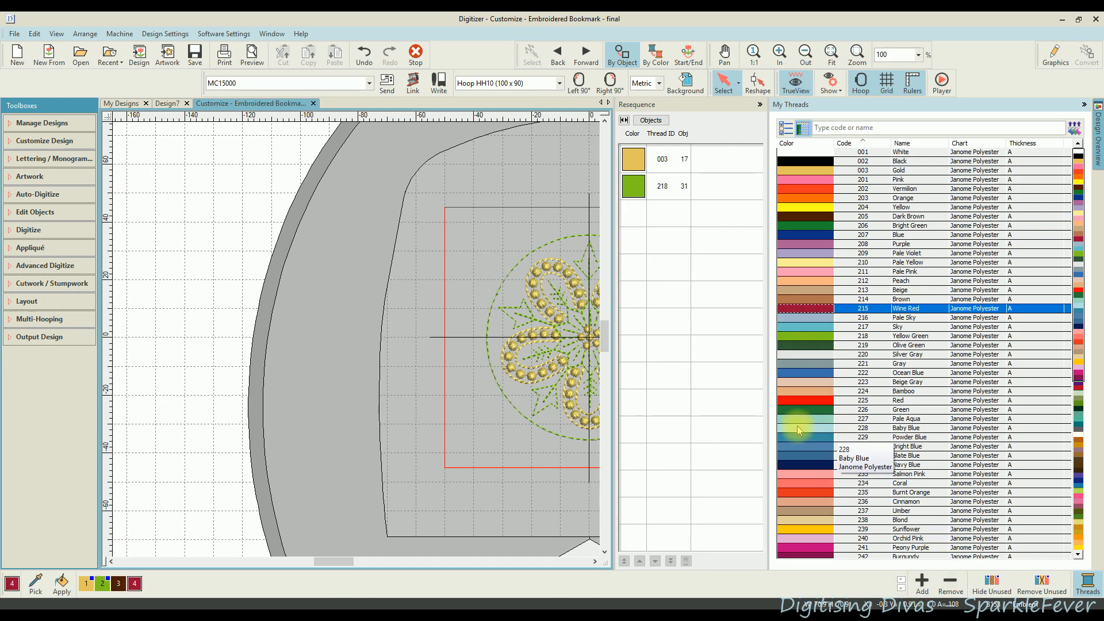
pyautogui.click(793, 420)
pyautogui.click(920, 586)
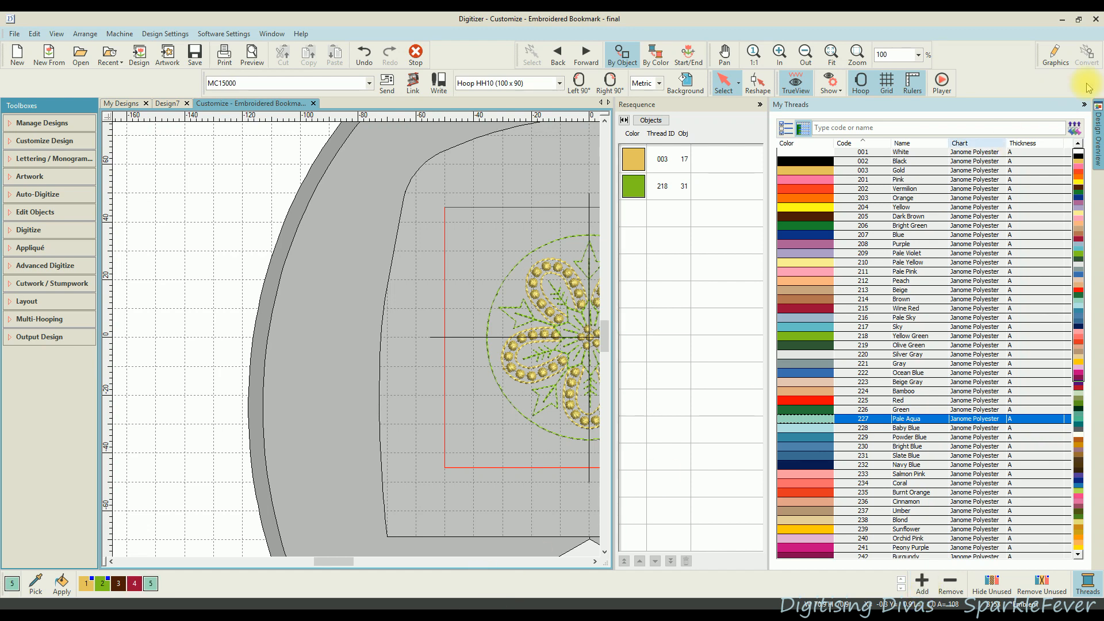
pyautogui.click(1083, 105)
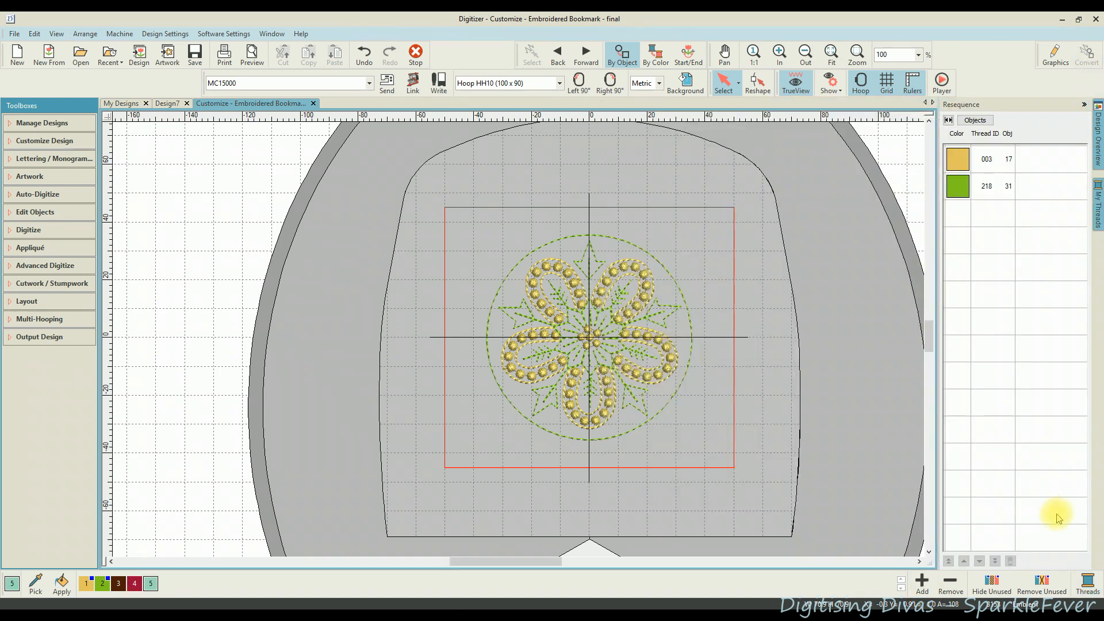
# Step: Hide and reshow the unused palette colours in the bookmark design and in the SK17 Party shoe design
pyautogui.click(992, 584)
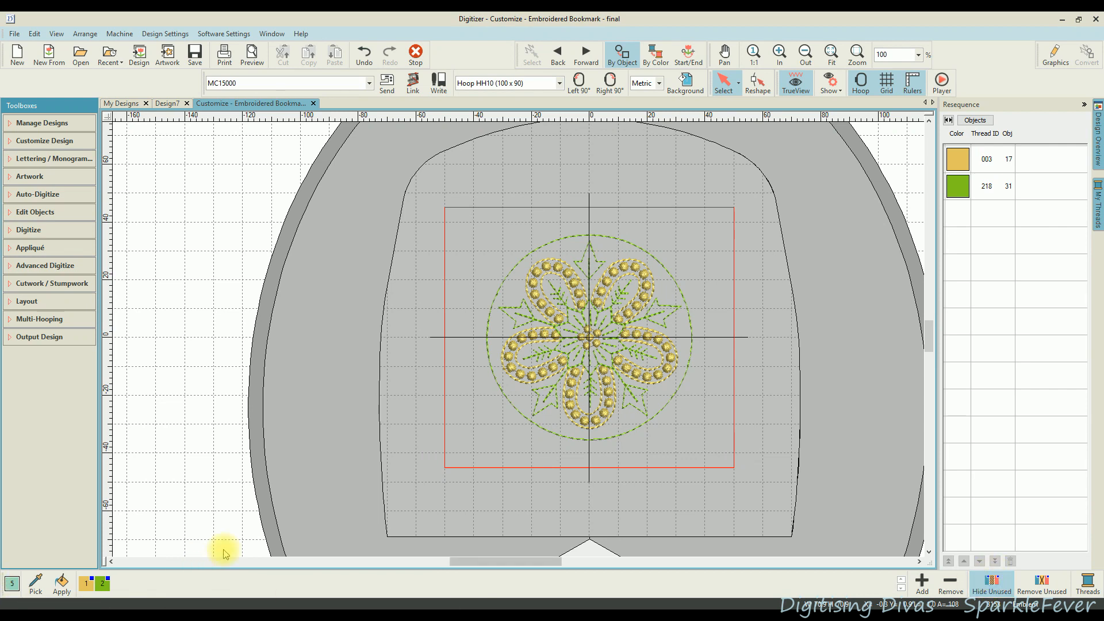
pyautogui.click(991, 587)
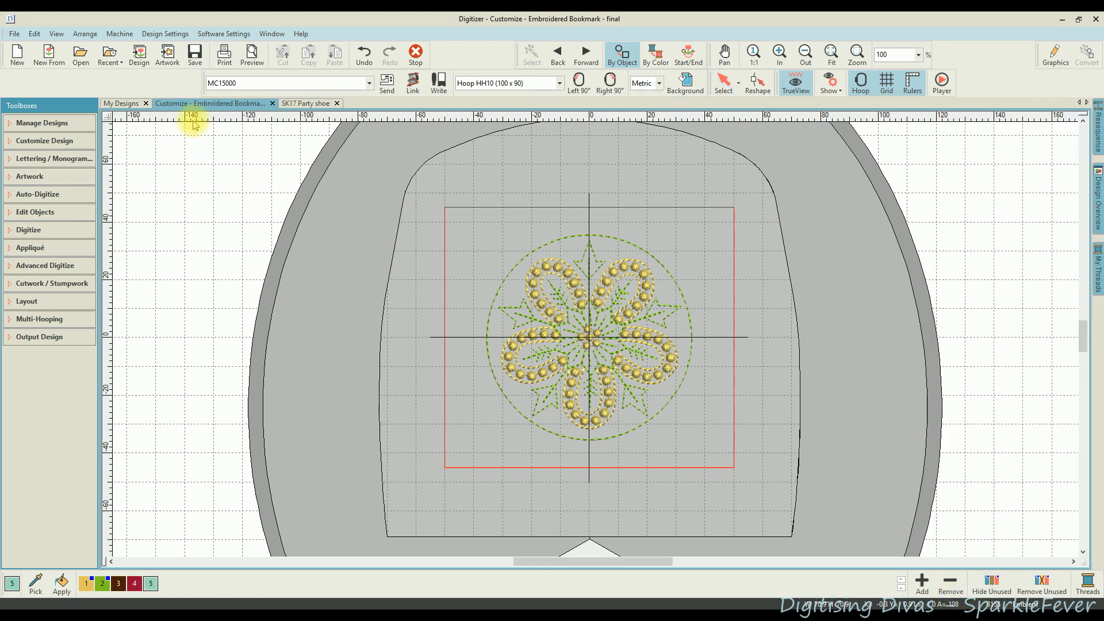
pyautogui.click(307, 104)
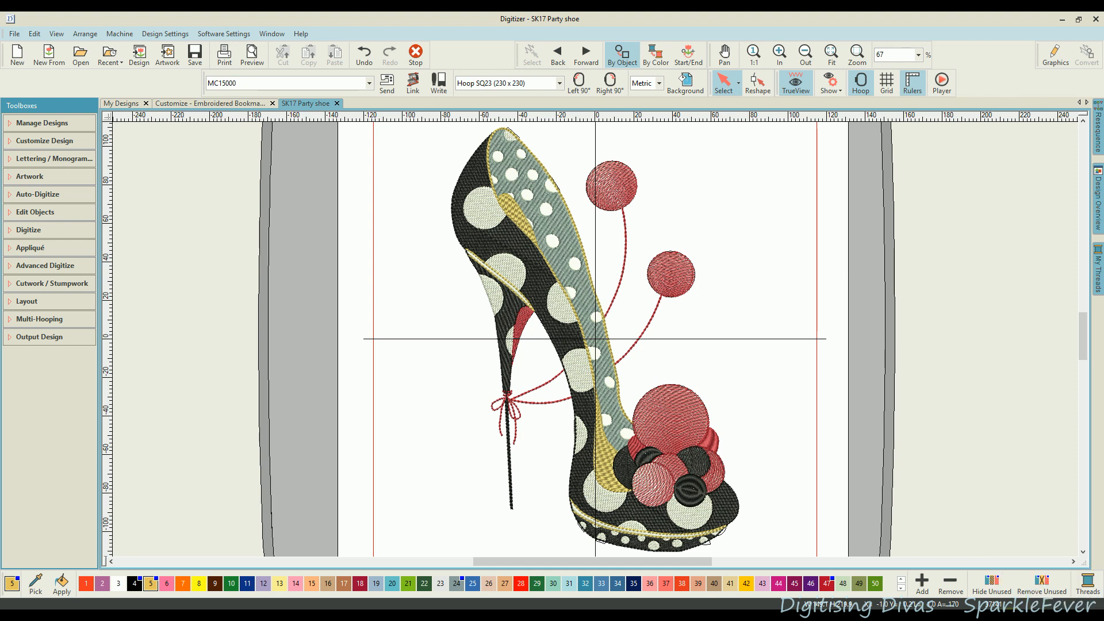
pyautogui.click(998, 591)
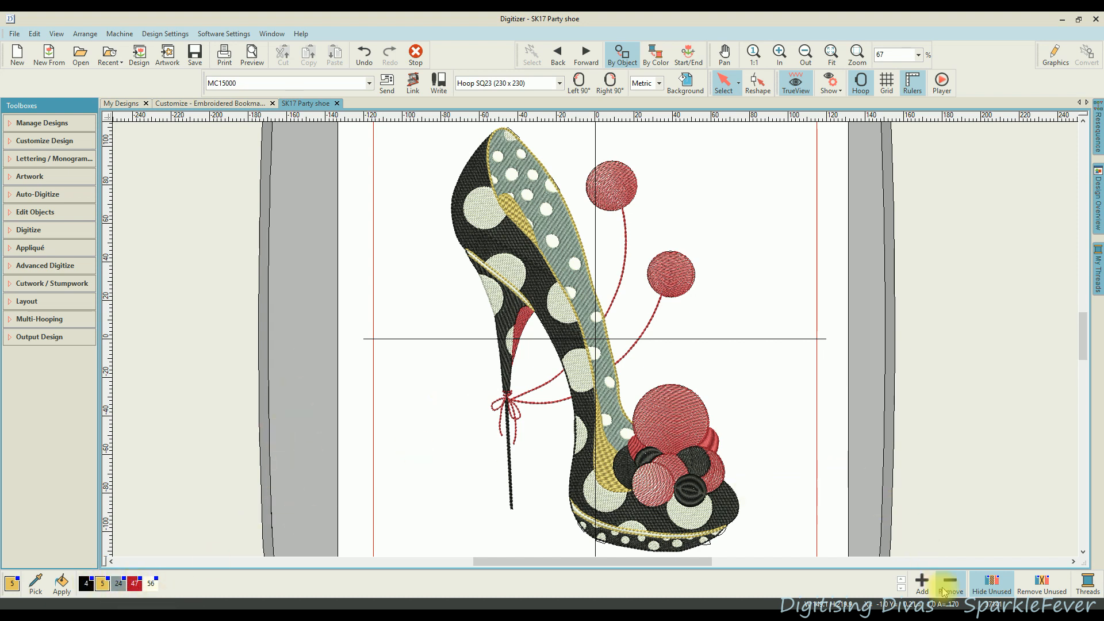
pyautogui.click(991, 583)
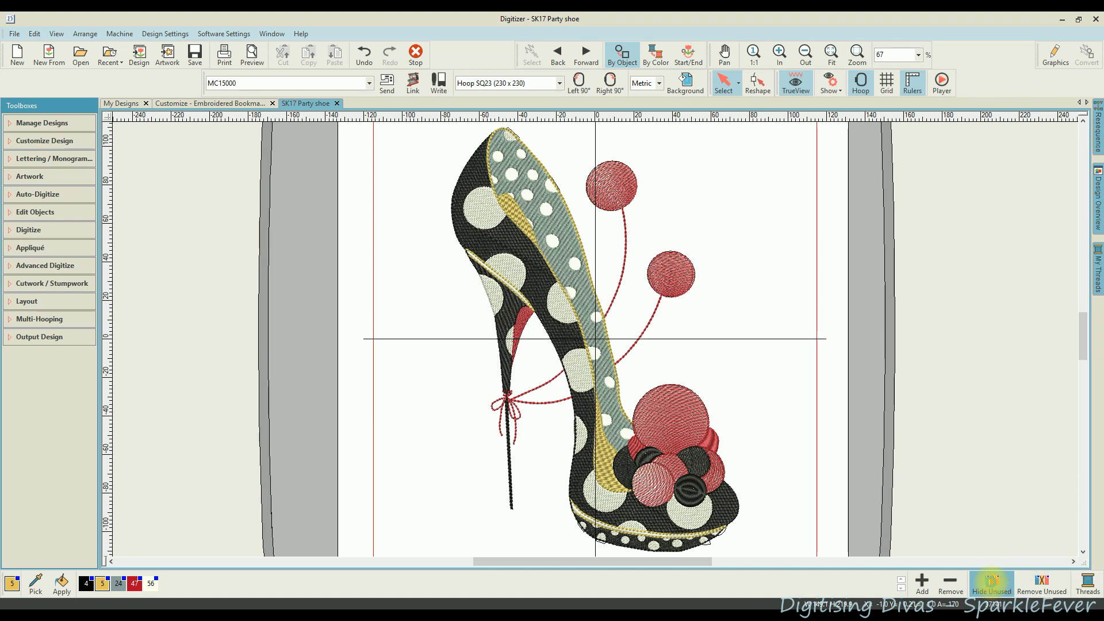
pyautogui.click(991, 584)
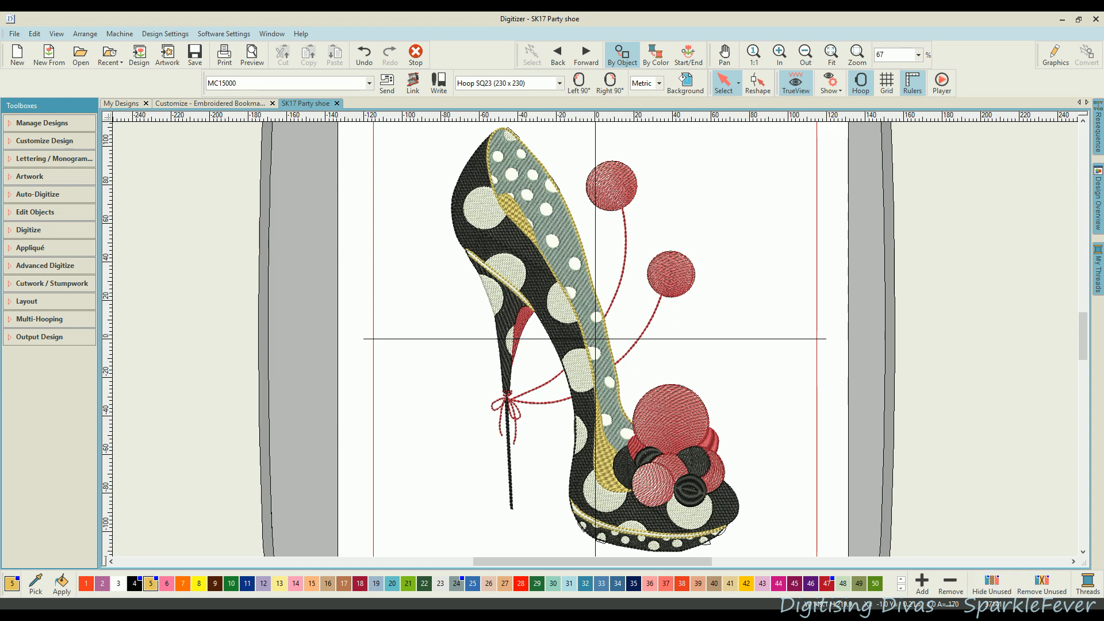
# Step: Dock the Design Palette vertically beside the toolboxes, float it over the workspace, and narrow it to five swatches per row next to the shoe
pyautogui.moveTo(3, 584)
pyautogui.mouseDown()
pyautogui.moveTo(103, 506)
pyautogui.moveTo(300, 303)
pyautogui.moveTo(205, 328)
pyautogui.moveTo(11, 604)
pyautogui.mouseUp()
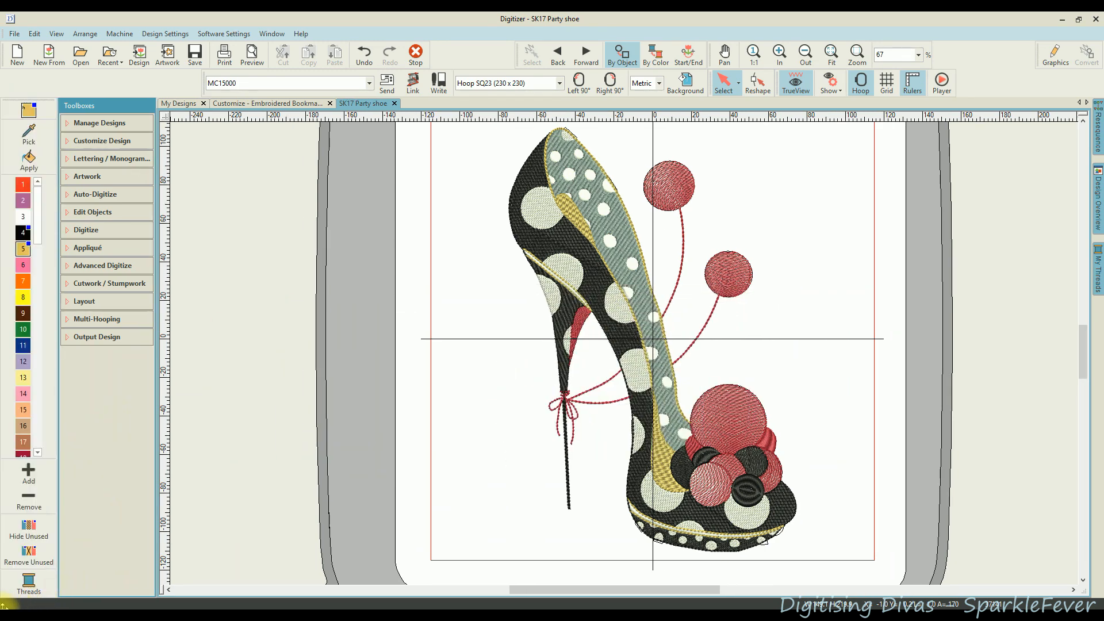
pyautogui.moveTo(58, 543); pyautogui.dragTo(197, 223)
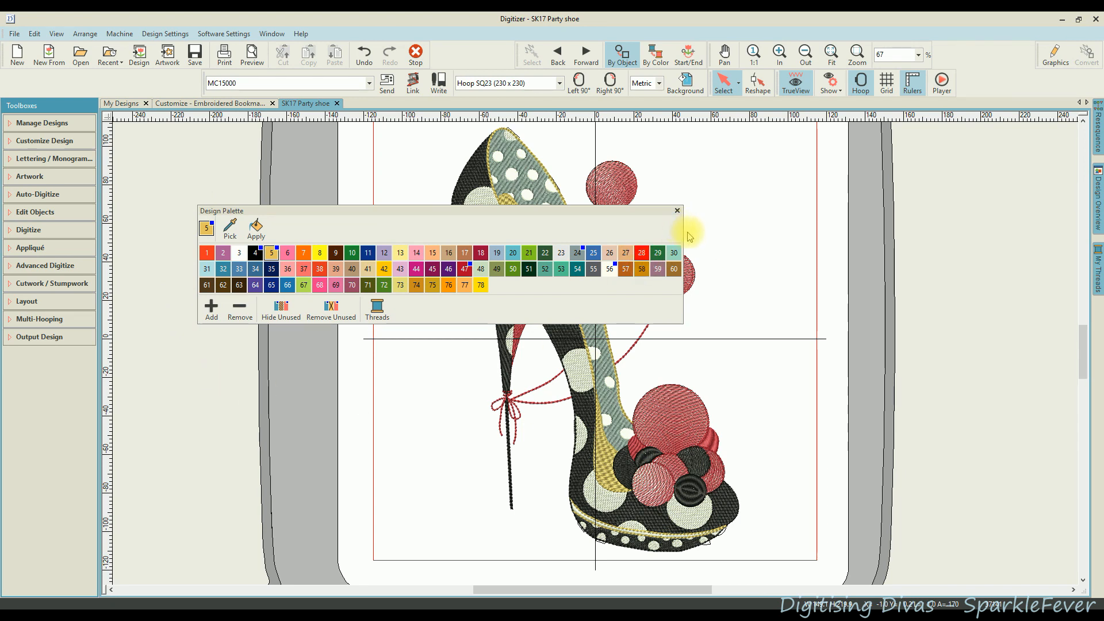
pyautogui.moveTo(682, 231); pyautogui.dragTo(291, 315)
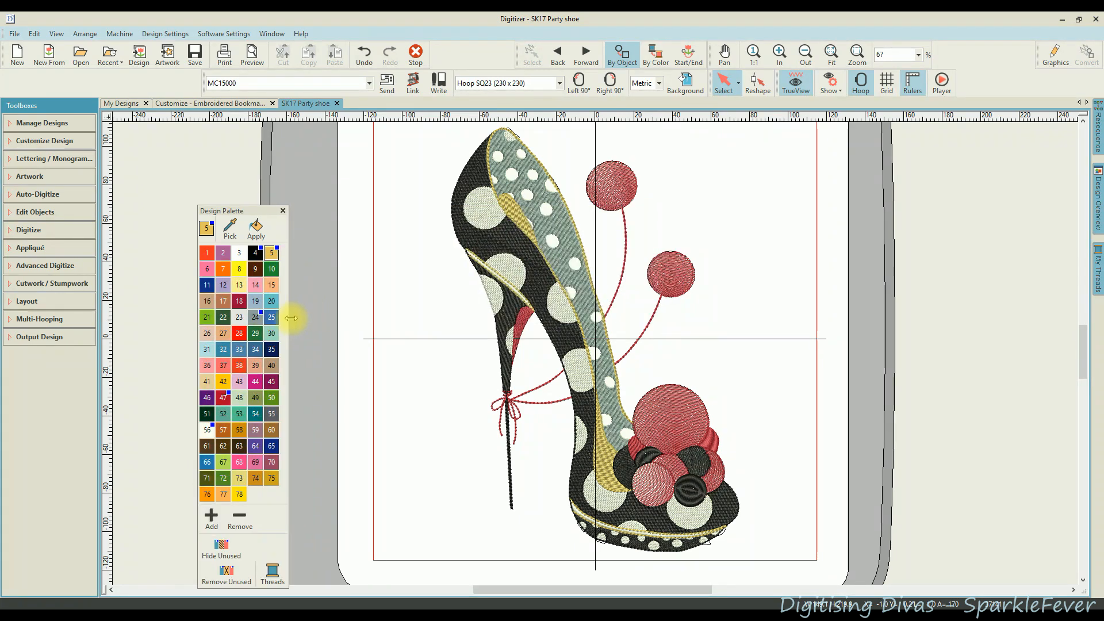
pyautogui.moveTo(262, 211); pyautogui.dragTo(361, 147)
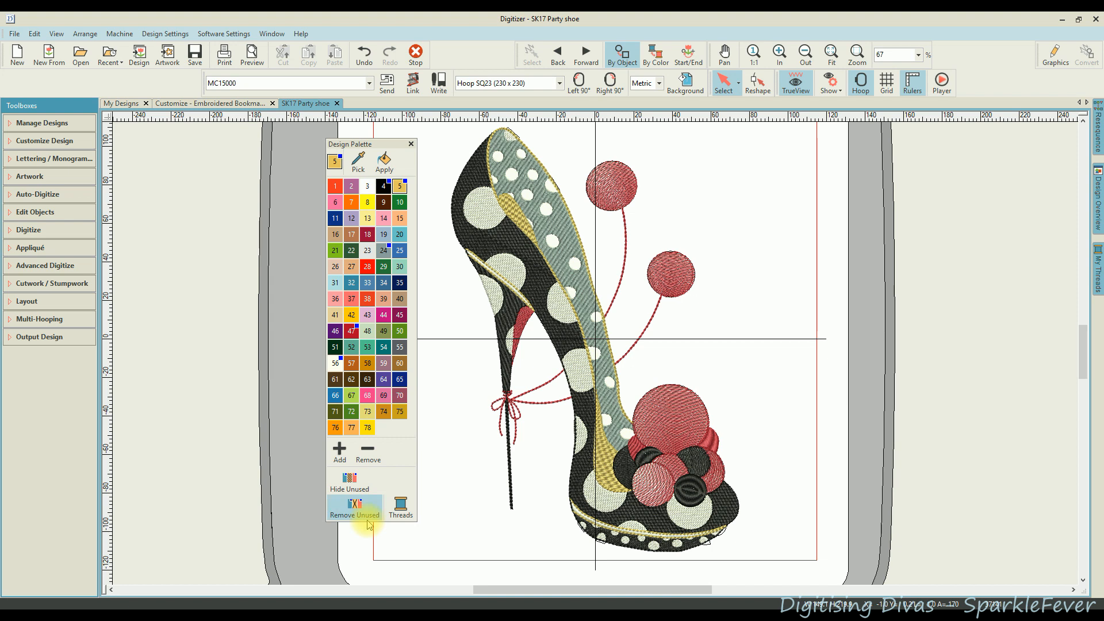
# Step: Hide the unused colours in the floating Design Palette, move it lower beside the shoe's heel, and show all colours again
pyautogui.click(344, 479)
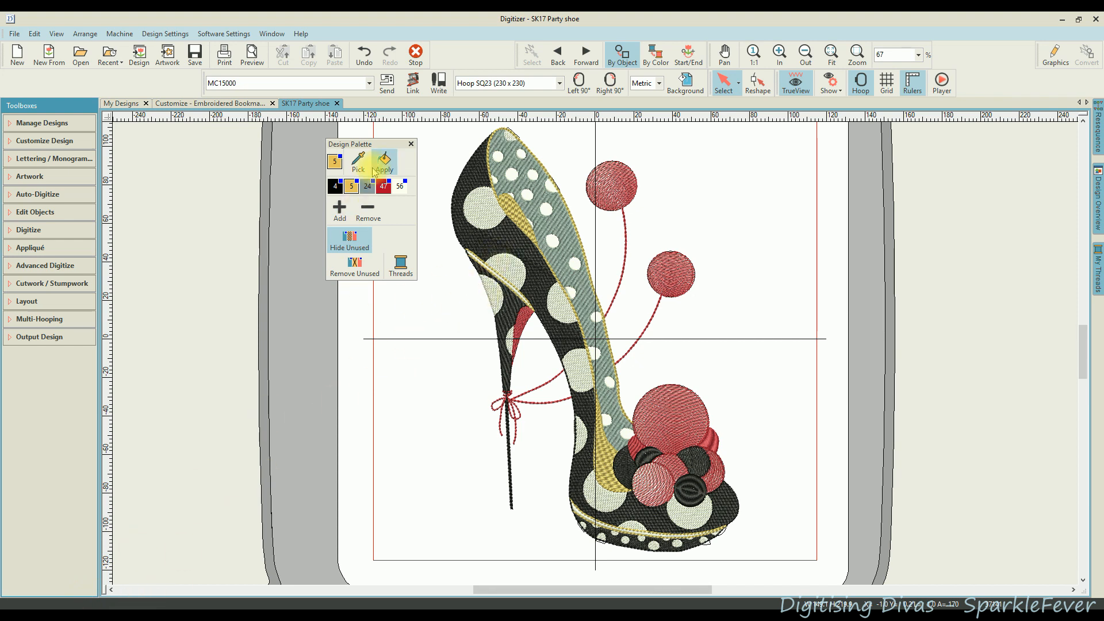
pyautogui.moveTo(383, 151); pyautogui.dragTo(386, 287)
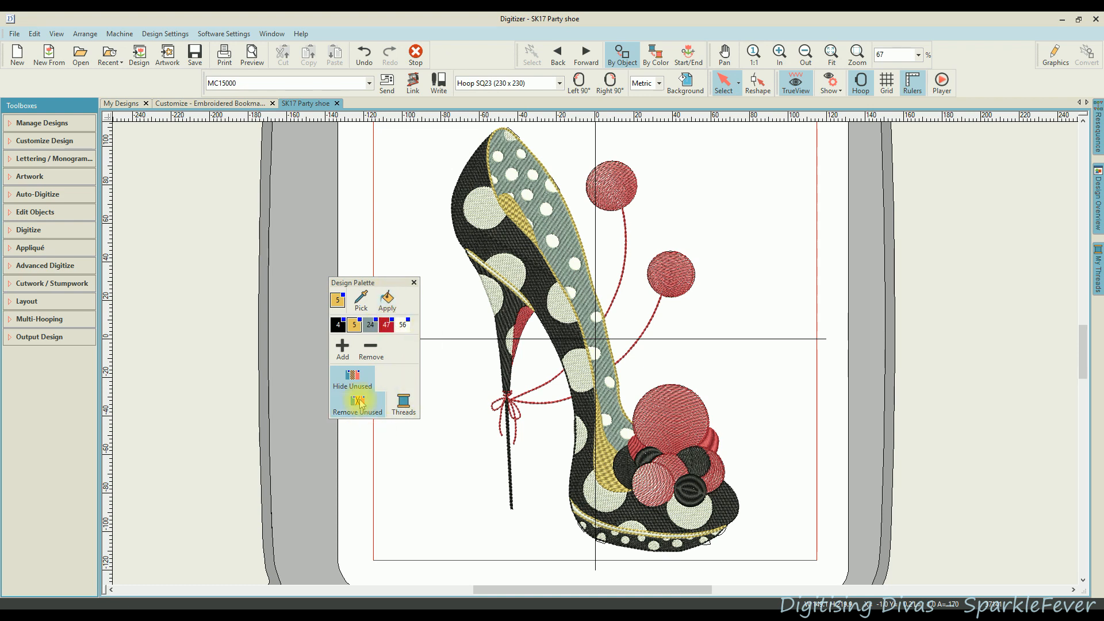
pyautogui.click(351, 375)
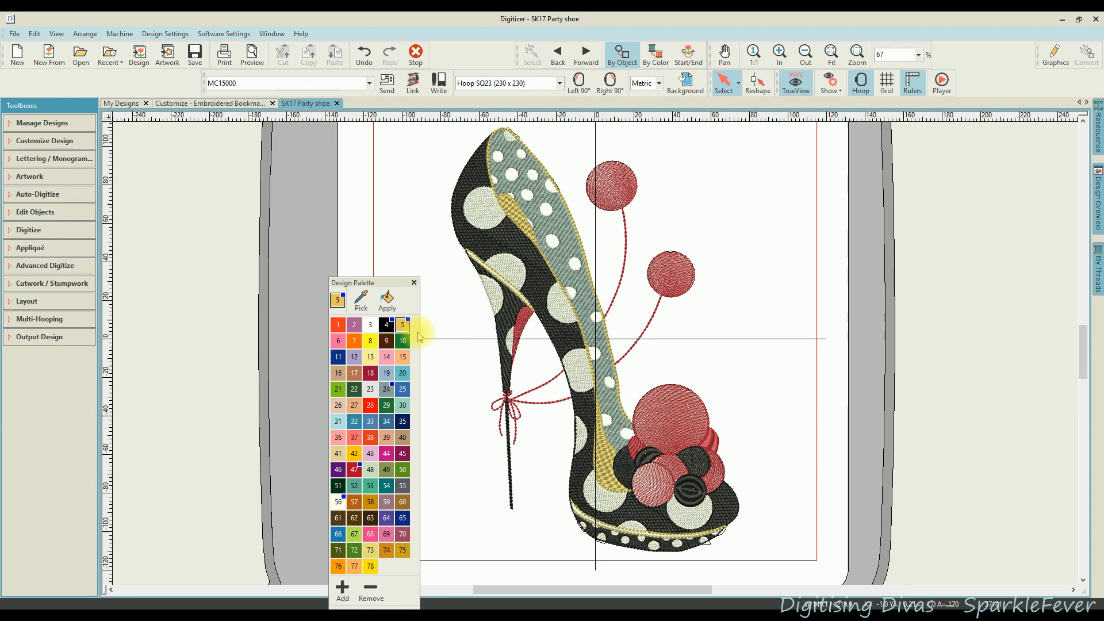
# Step: Widen the floating Design Palette across the workspace and dock it horizontally below the design
pyautogui.moveTo(420, 339); pyautogui.dragTo(1082, 353)
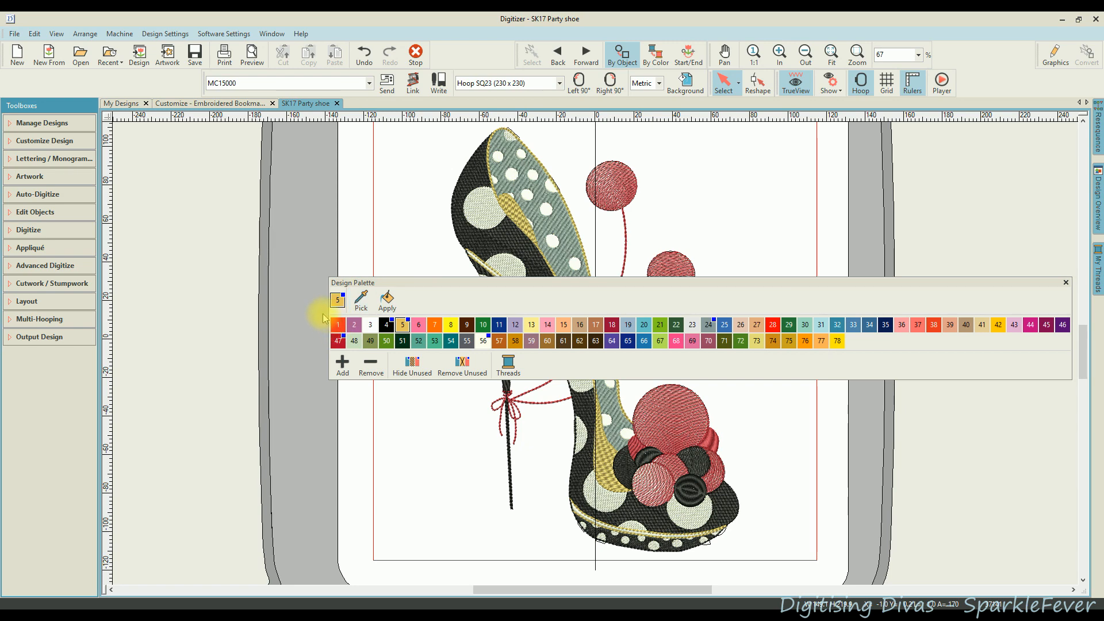
pyautogui.moveTo(329, 316); pyautogui.dragTo(15, 297)
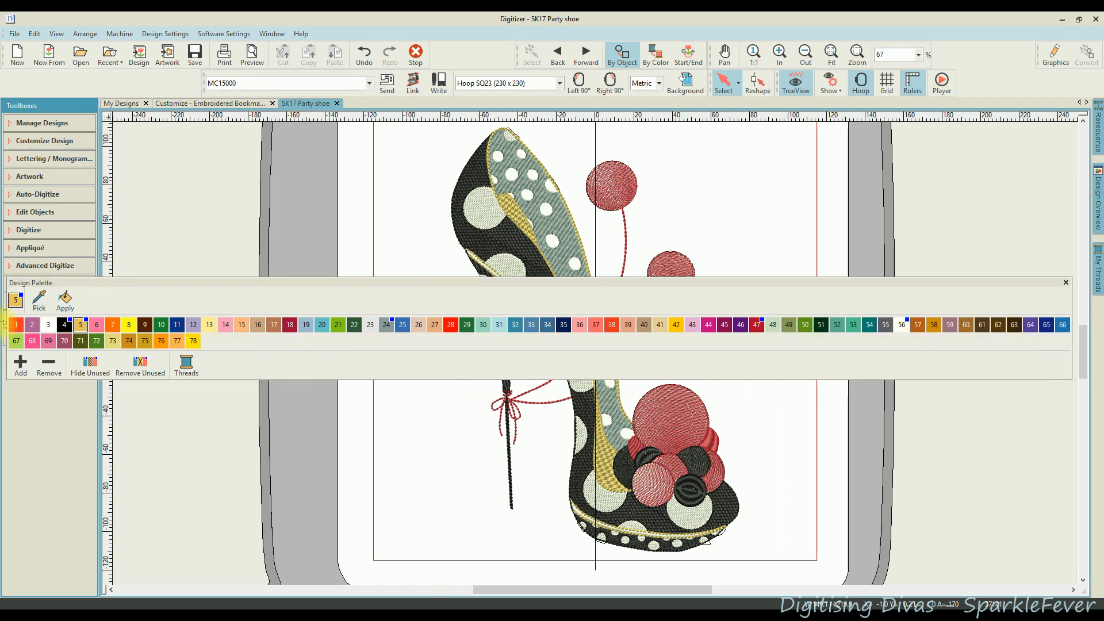
pyautogui.moveTo(121, 282); pyautogui.dragTo(2, 604)
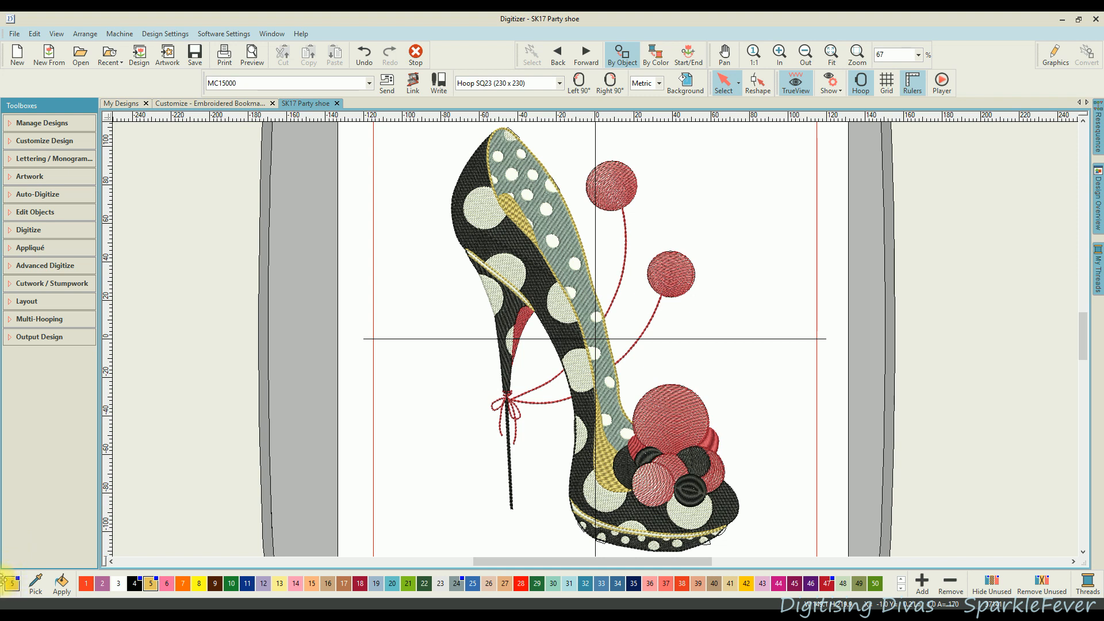
# Step: Dock the Design Palette vertically between the toolboxes and the shoe design, and return it to its horizontal place below the design
pyautogui.moveTo(12, 578); pyautogui.dragTo(27, 549)
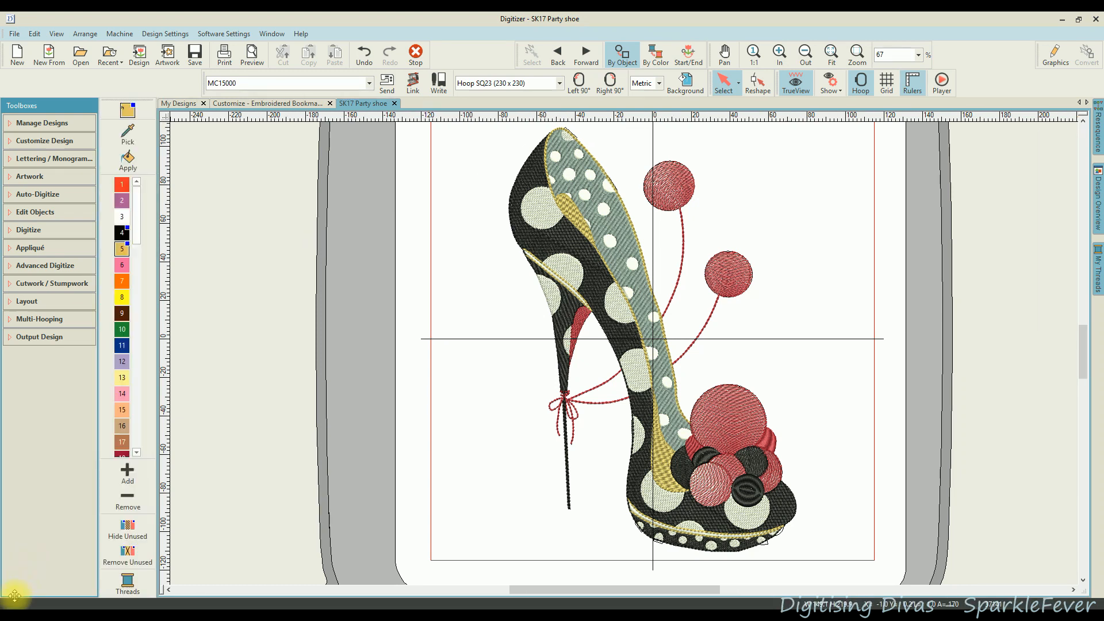
pyautogui.moveTo(4, 605); pyautogui.dragTo(3, 603)
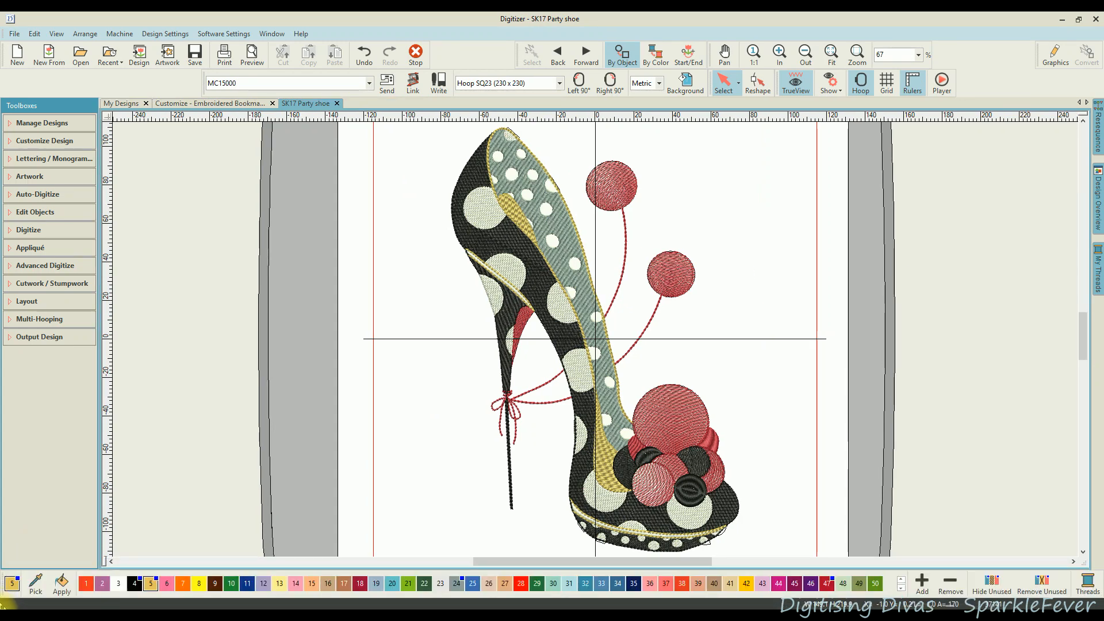